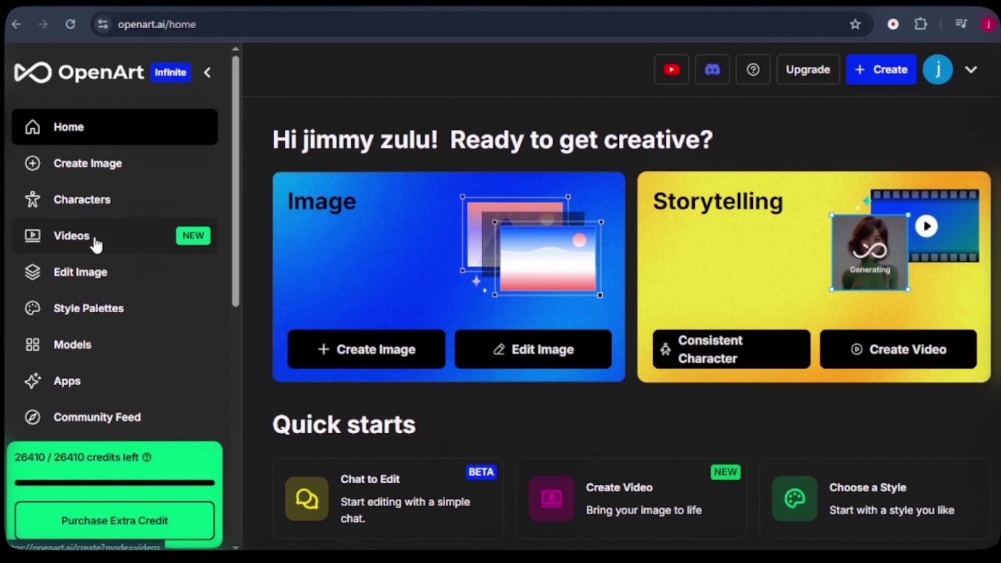
# Open OpenArt's Videos generator from the left sidebar
pyautogui.click(94, 244)
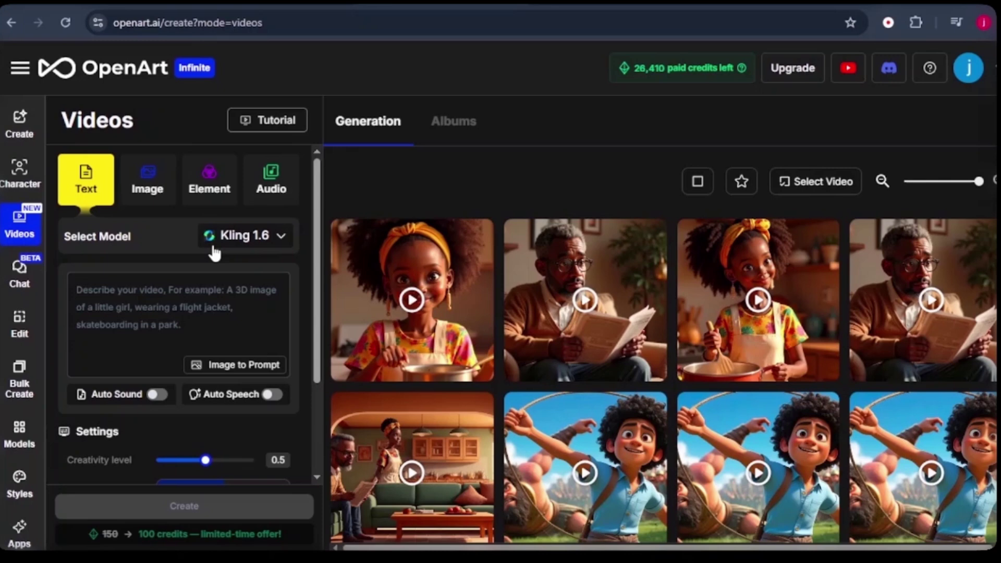
# Browse the video model list and close it with Kling 1.6 still selected
pyautogui.click(281, 239)
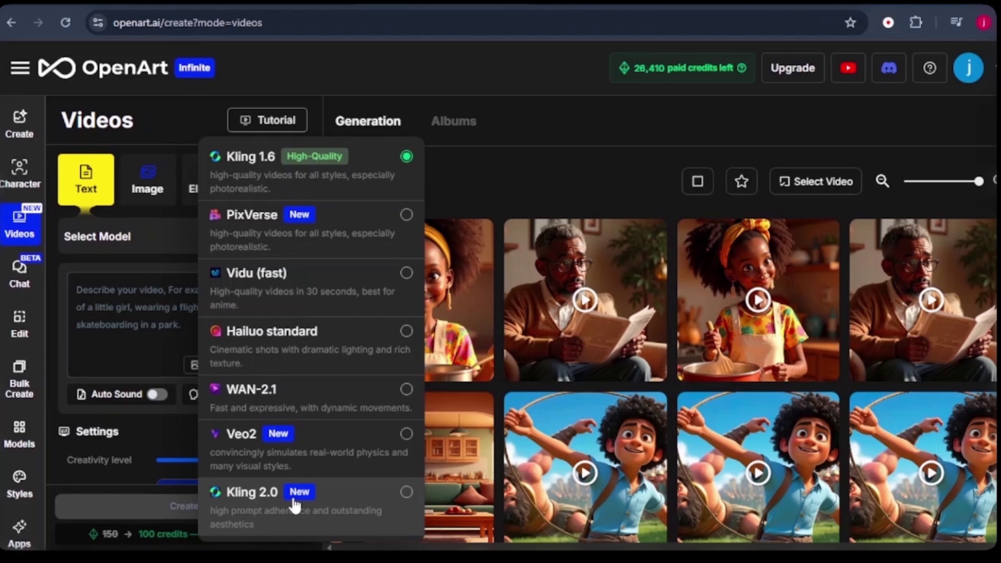
pyautogui.click(114, 308)
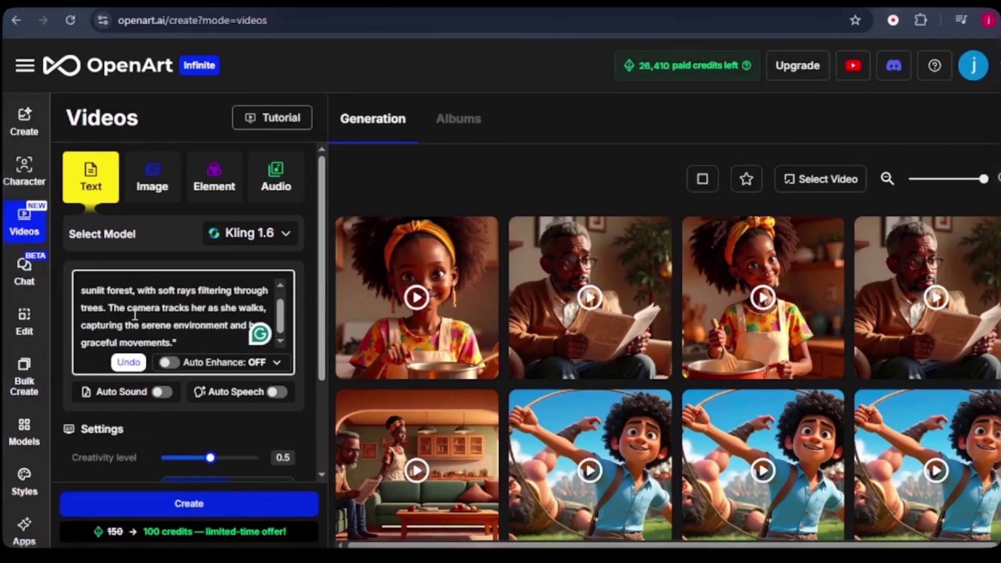
pyautogui.scroll(1, 85, 297)
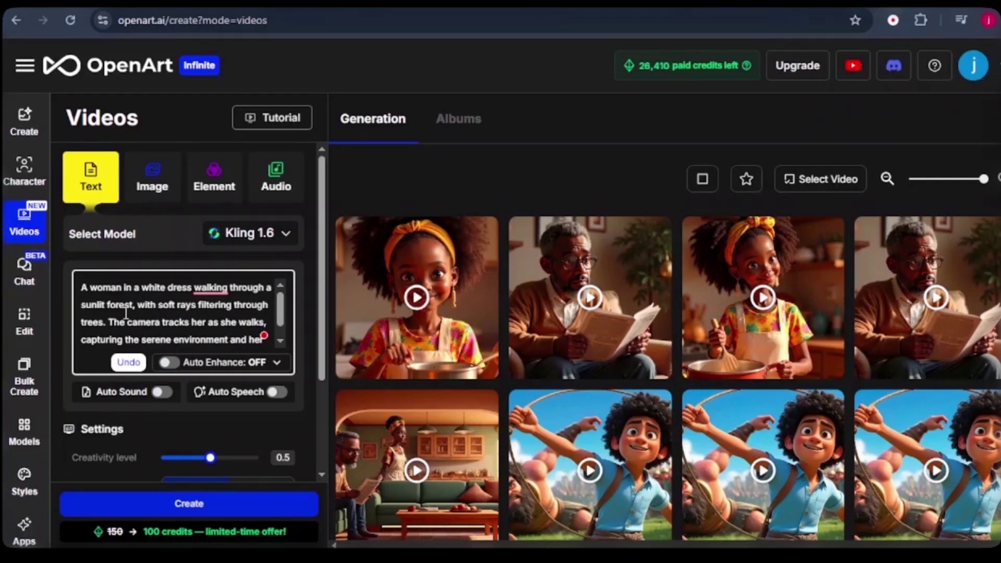
pyautogui.moveTo(89, 287); pyautogui.dragTo(187, 291)
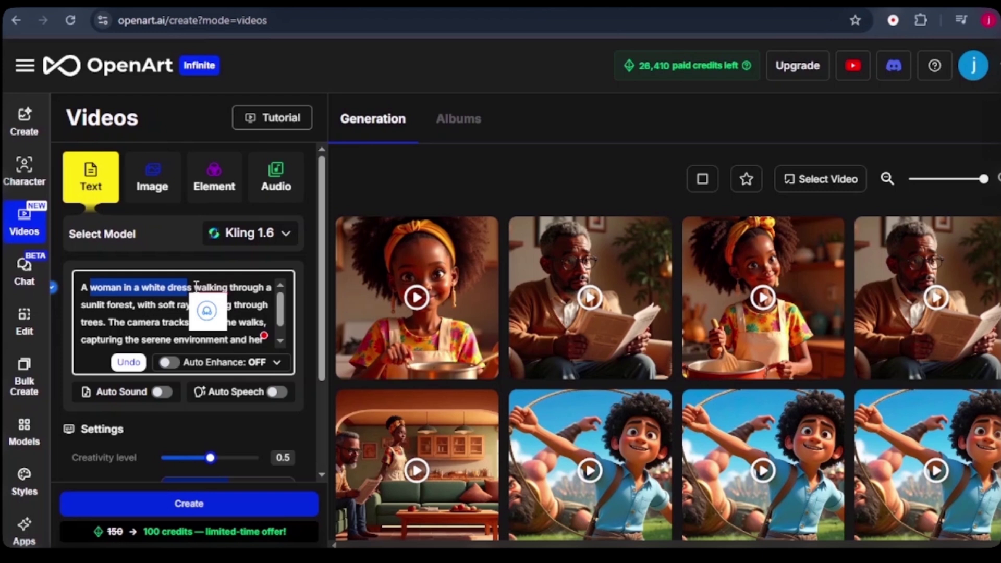
pyautogui.moveTo(220, 285)
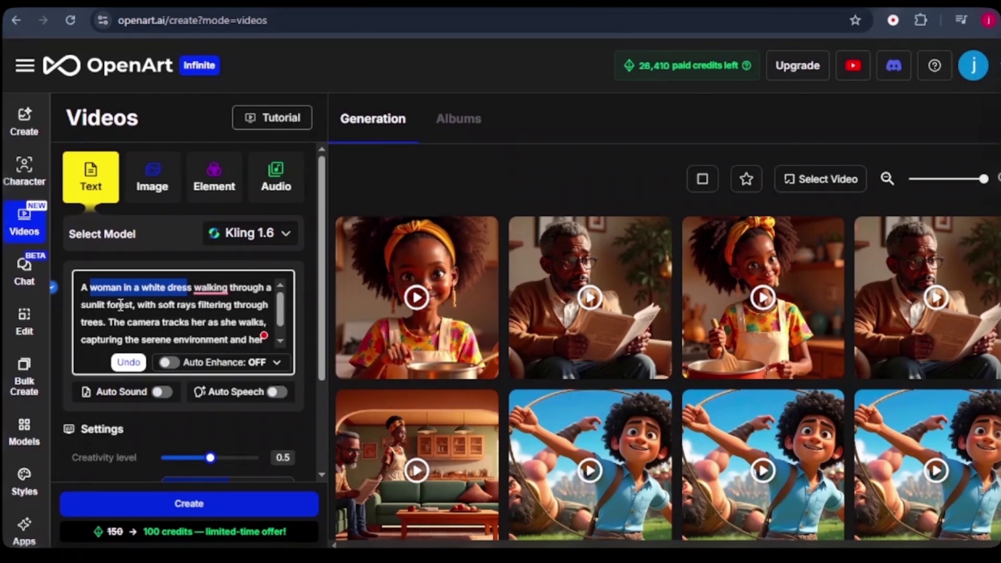
pyautogui.moveTo(109, 305); pyautogui.dragTo(125, 305)
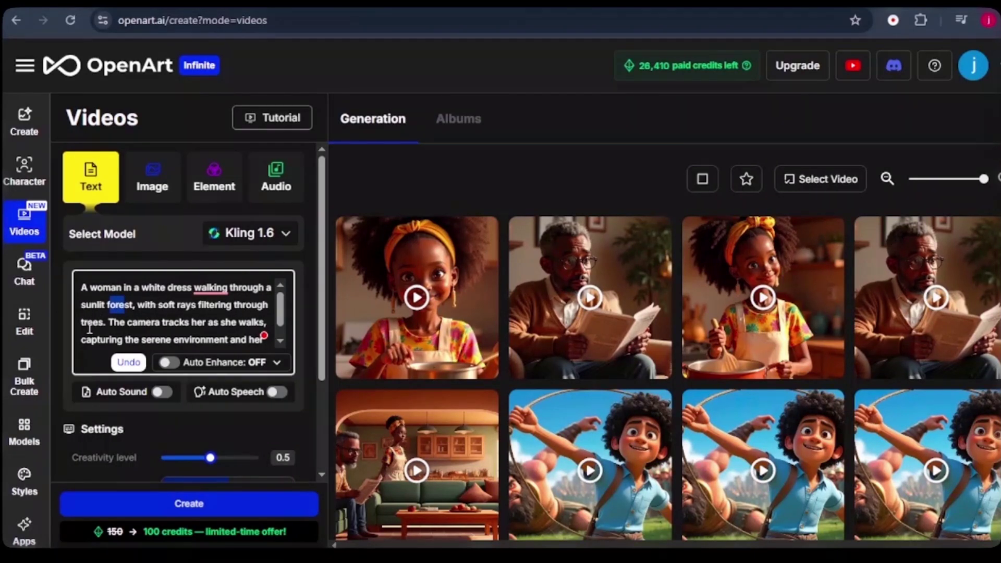
pyautogui.moveTo(136, 305)
pyautogui.mouseDown()
pyautogui.moveTo(256, 312)
pyautogui.moveTo(128, 321)
pyautogui.mouseUp()
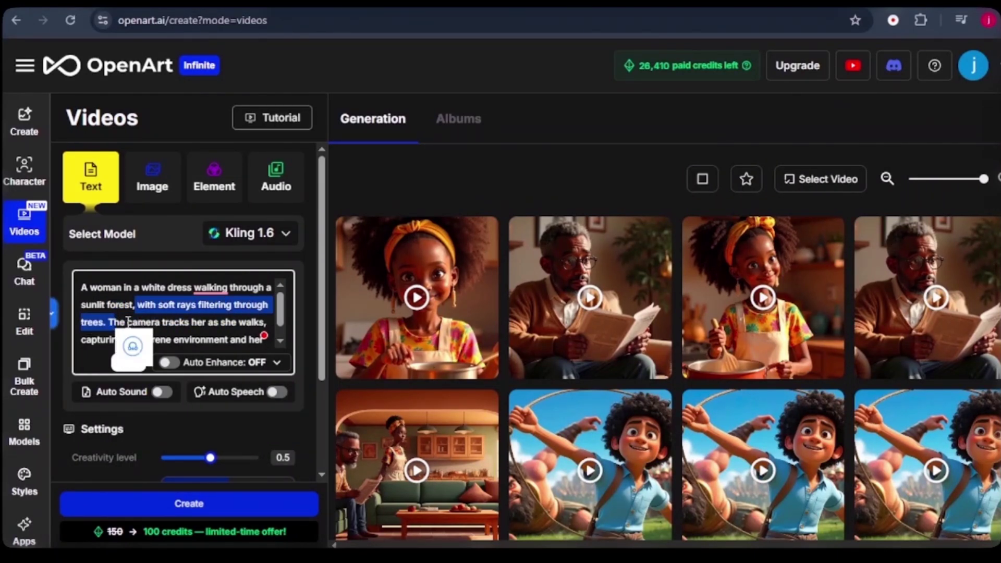
pyautogui.click(197, 331)
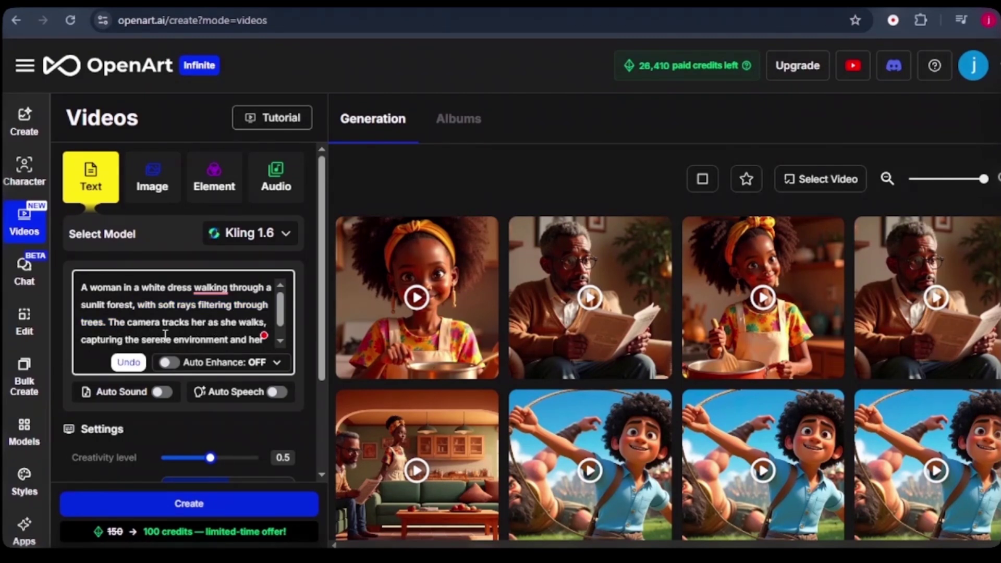
pyautogui.scroll(-1, 197, 337)
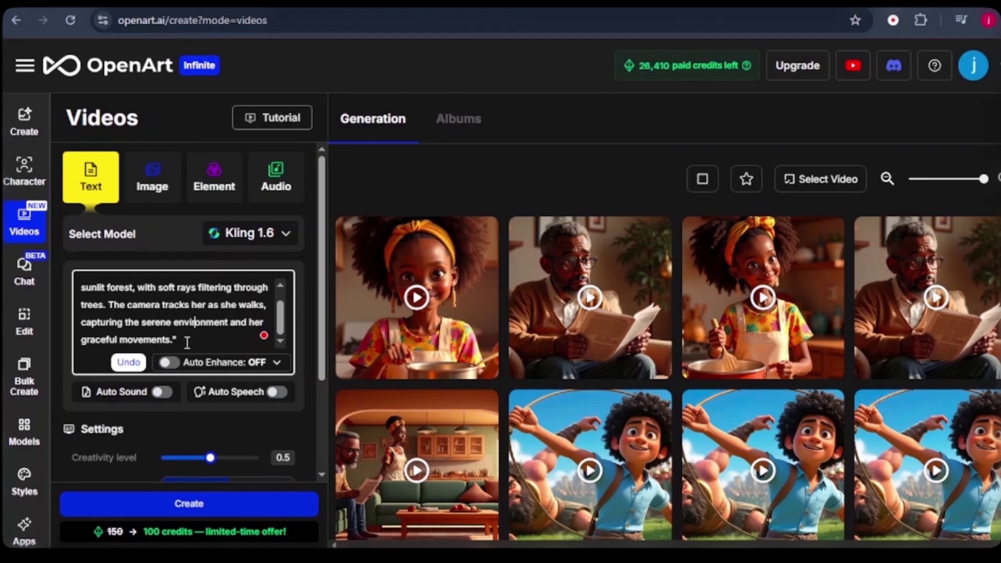
pyautogui.scroll(-2, 186, 341)
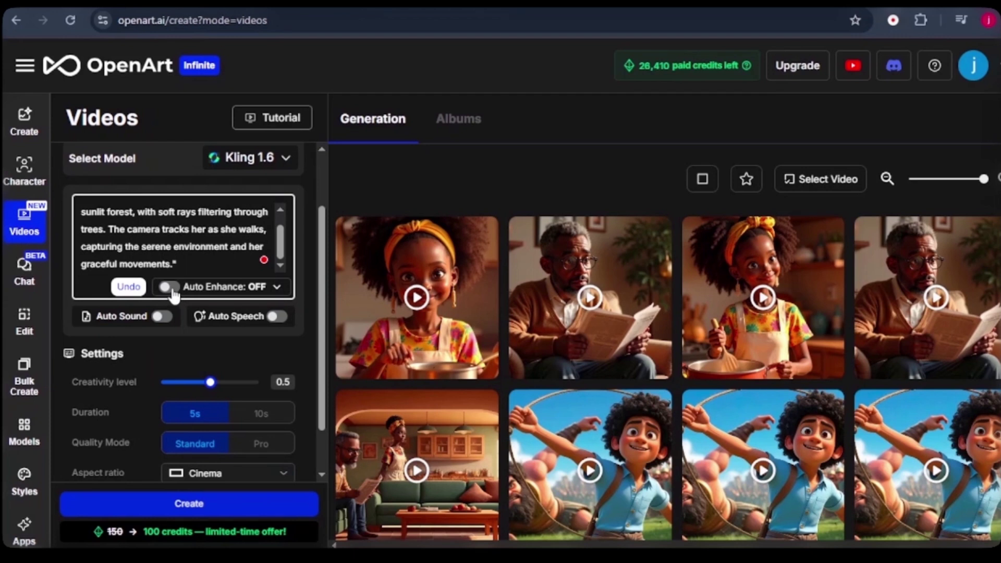
# Switch the video model to Kling 2.0
pyautogui.scroll(-1, 174, 294)
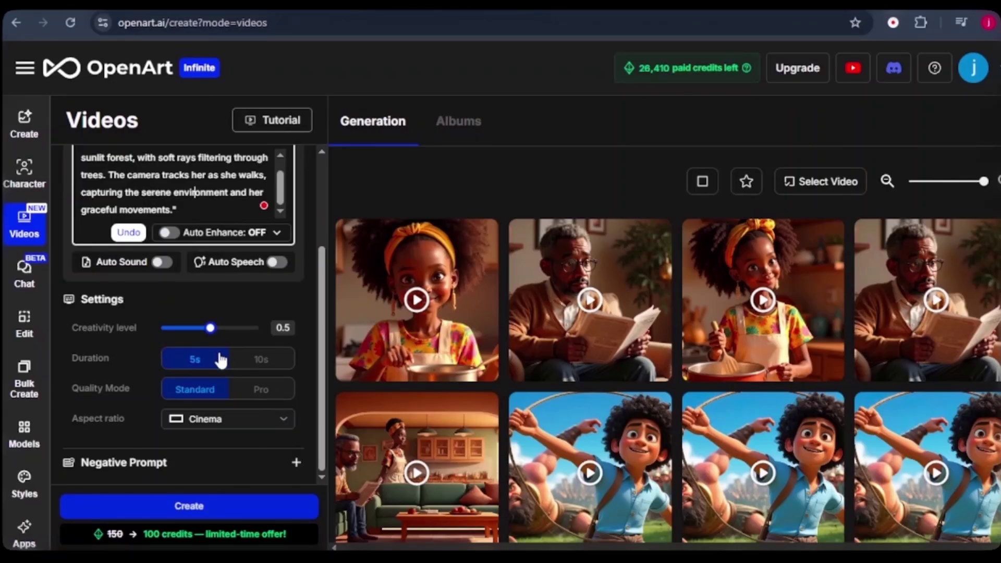
pyautogui.scroll(1, 218, 359)
pyautogui.scroll(-1, 218, 360)
pyautogui.scroll(3, 241, 369)
pyautogui.click(271, 240)
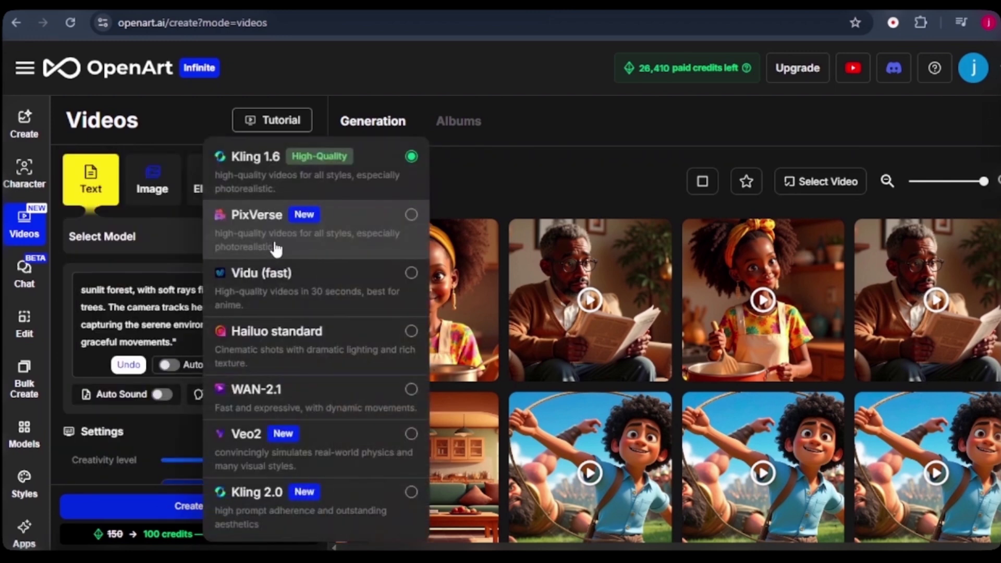
pyautogui.click(274, 492)
# Keep the Cinema aspect ratio and set the quality mode to Pro
pyautogui.scroll(-2, 255, 448)
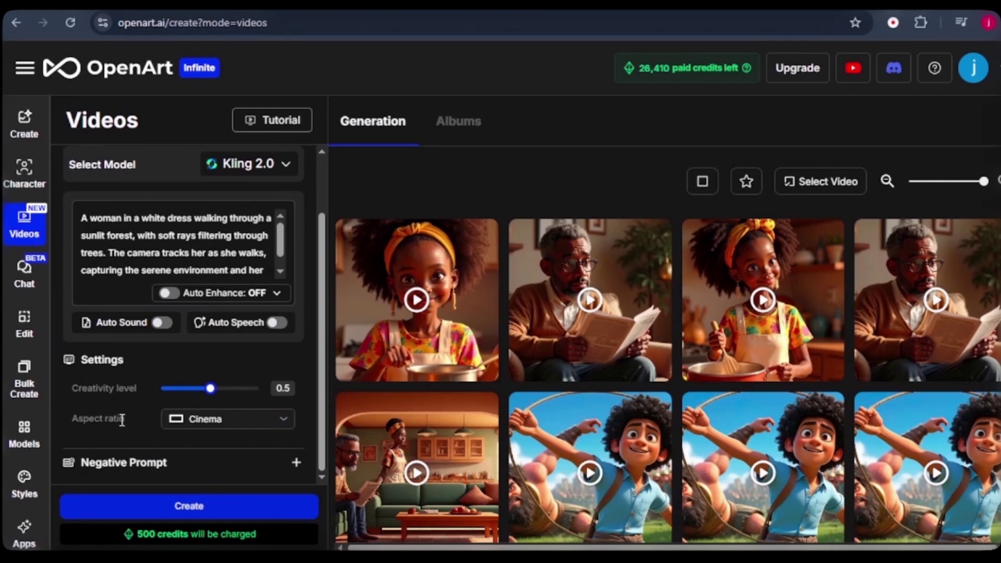
pyautogui.click(221, 423)
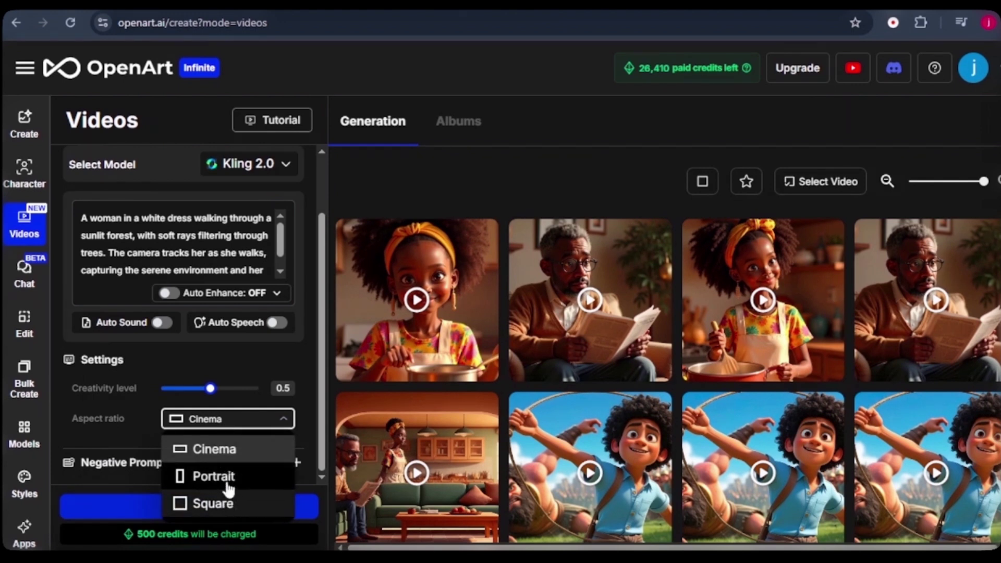
pyautogui.click(153, 434)
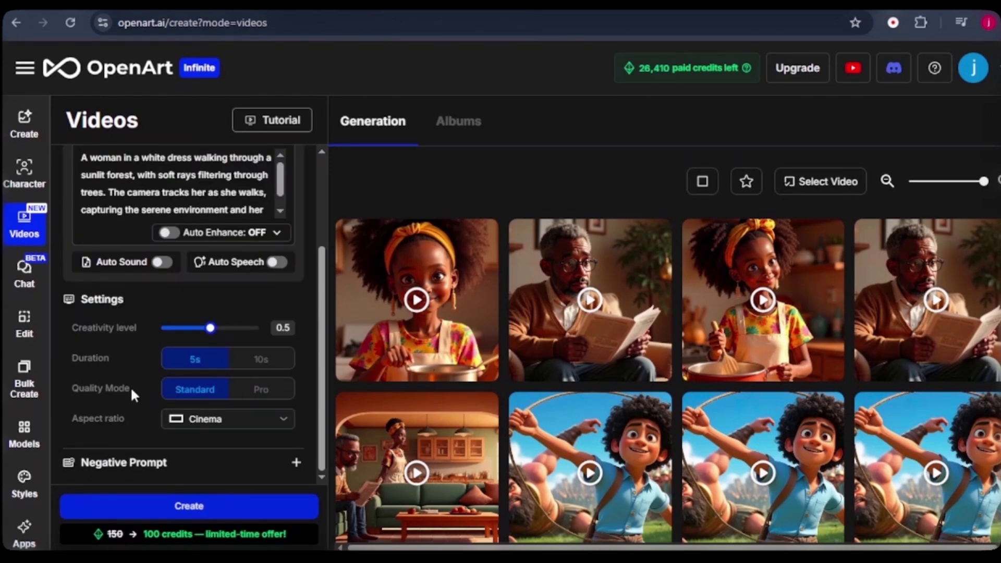
pyautogui.click(246, 392)
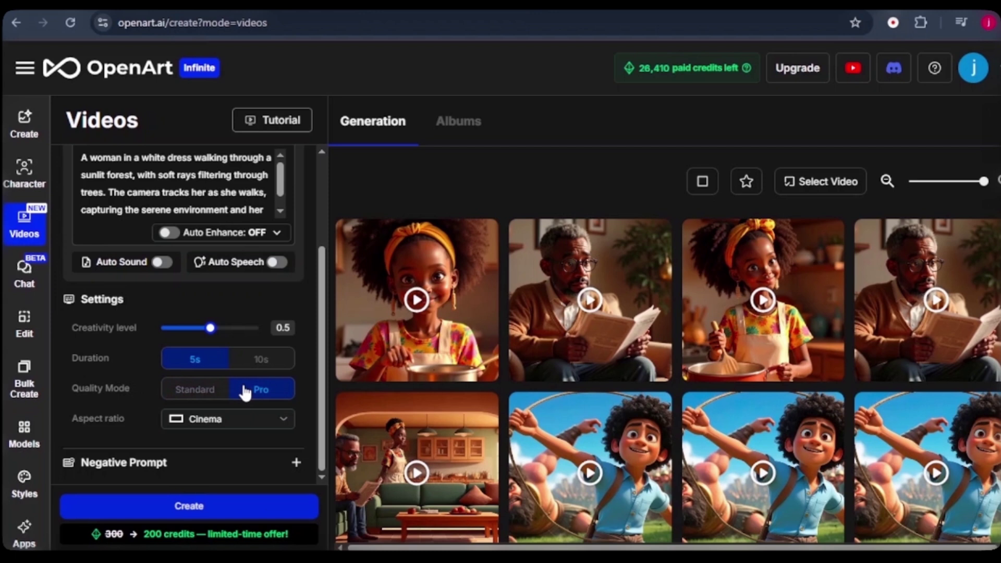
# Expand Negative Prompt and paste 'blurry, low quality, distorted' into it
pyautogui.click(293, 464)
pyautogui.click(99, 420)
pyautogui.write('blurry, low quality, distorted')
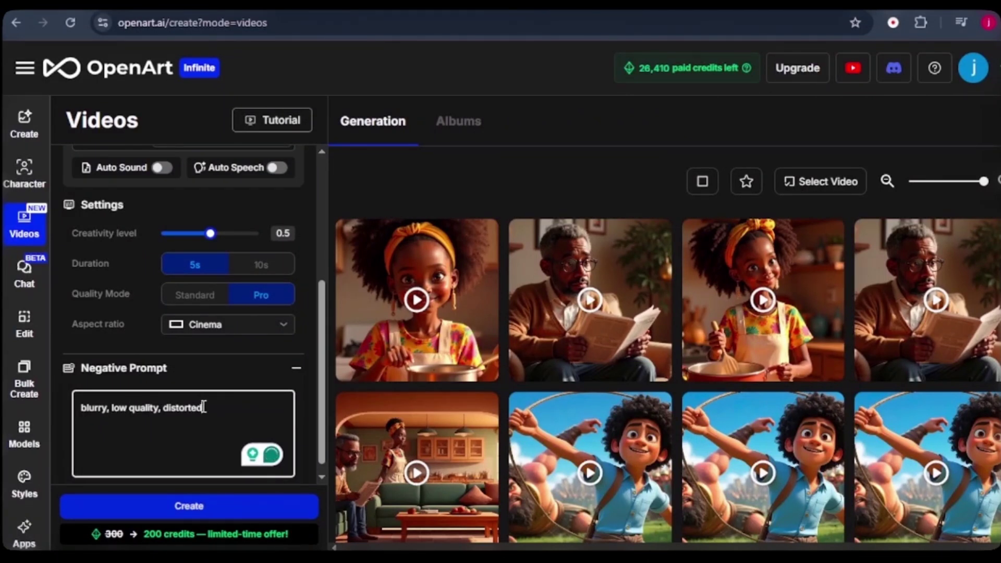
pyautogui.scroll(3, 204, 407)
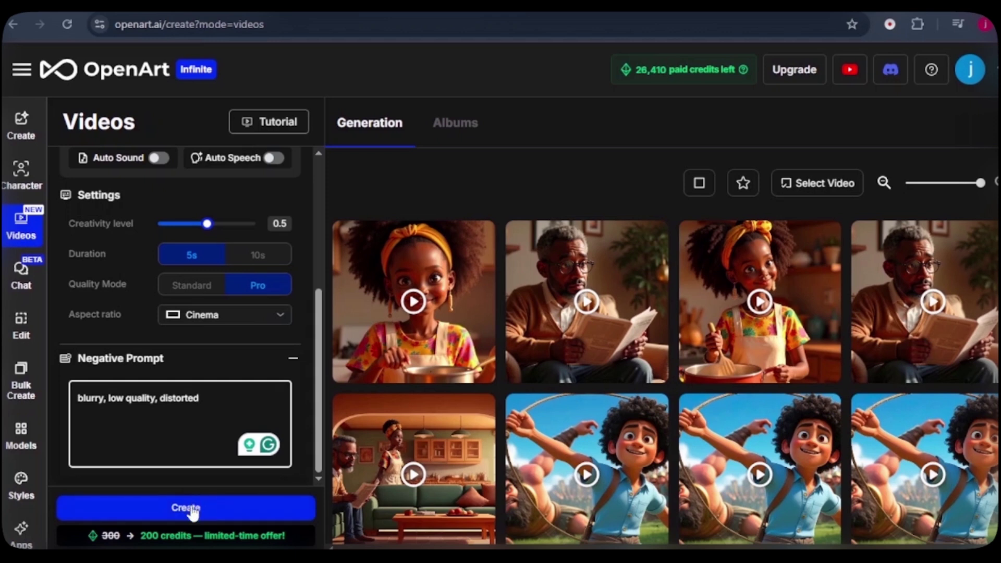
# Generate the forest-walk videos with the current prompt and settings
pyautogui.click(193, 512)
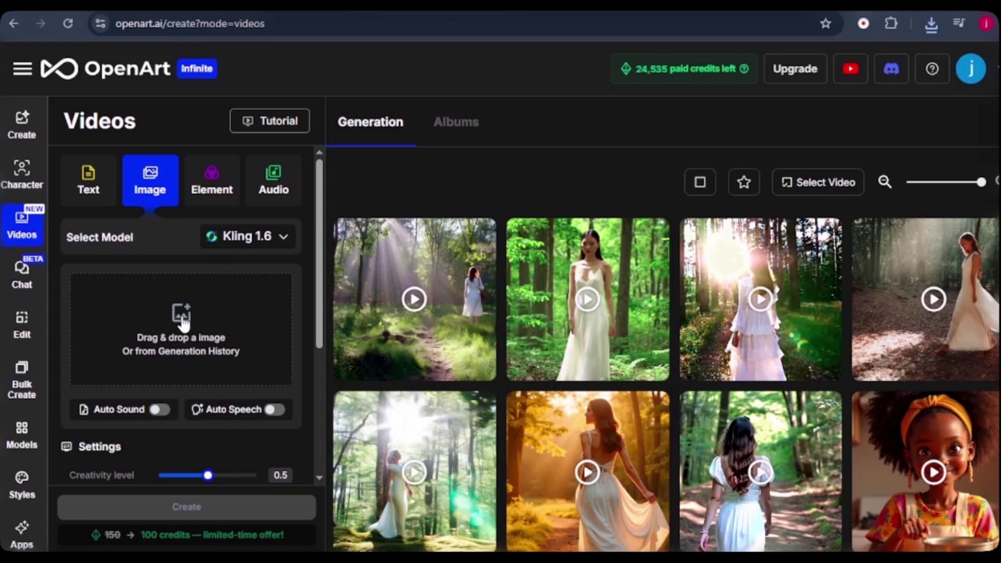
# Pick the first forest image of the woman in white from History as the start frame
pyautogui.click(182, 321)
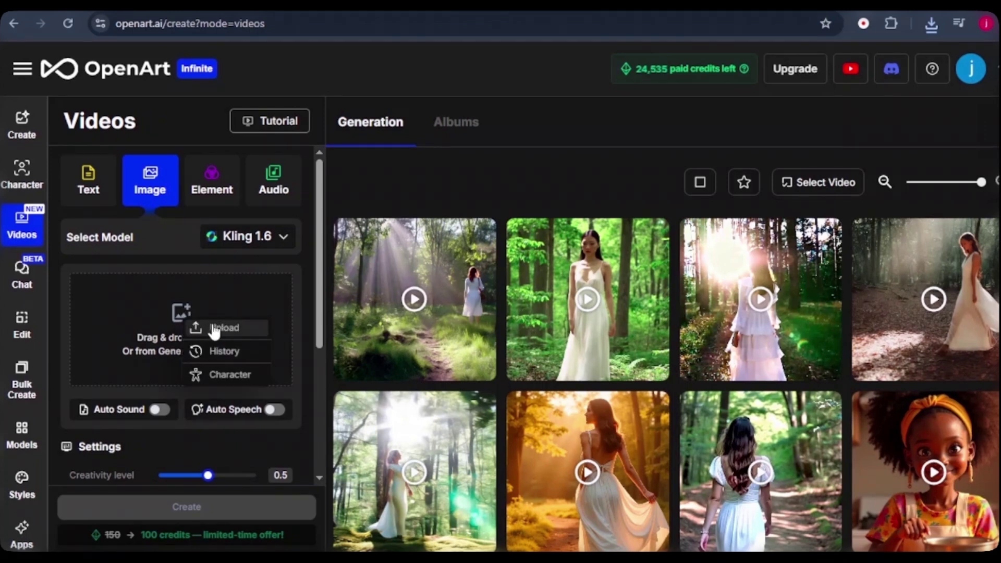
pyautogui.rightClick(164, 308)
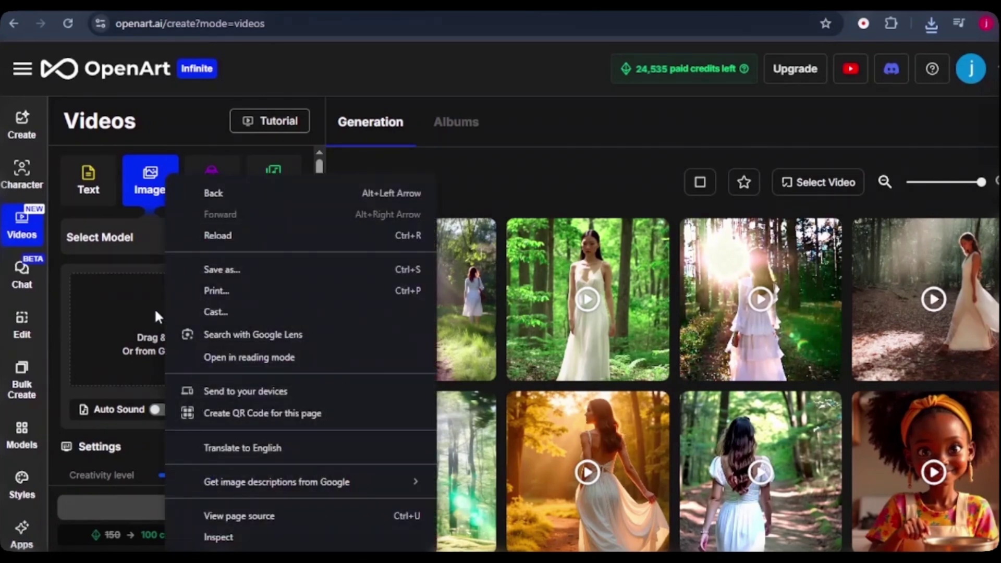
pyautogui.click(154, 308)
pyautogui.click(189, 308)
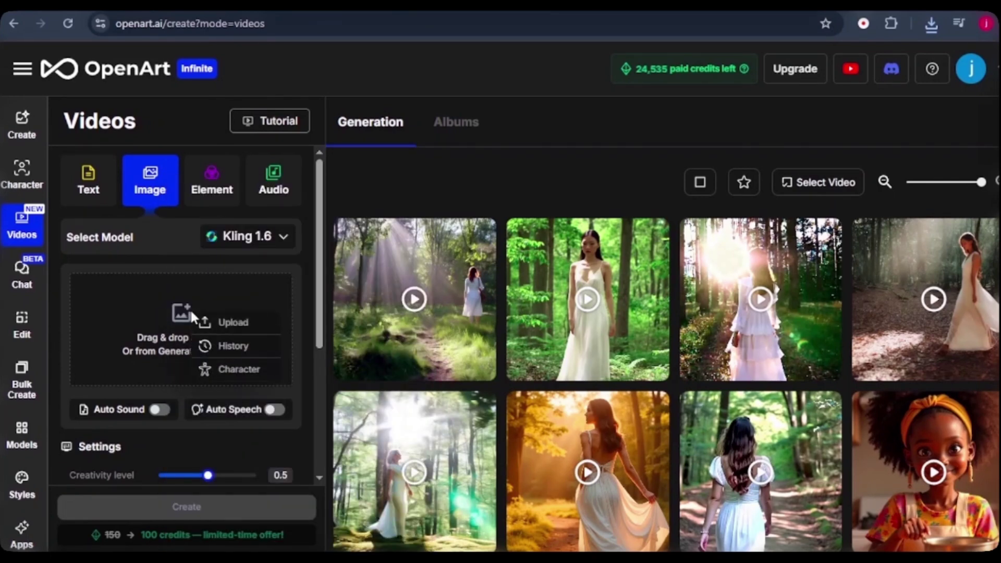
pyautogui.click(249, 356)
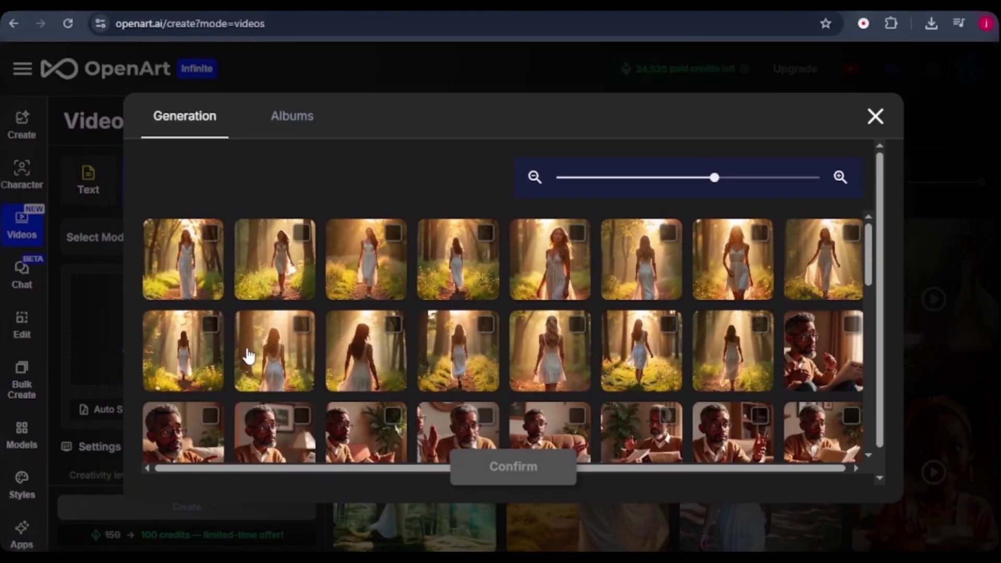
pyautogui.click(183, 259)
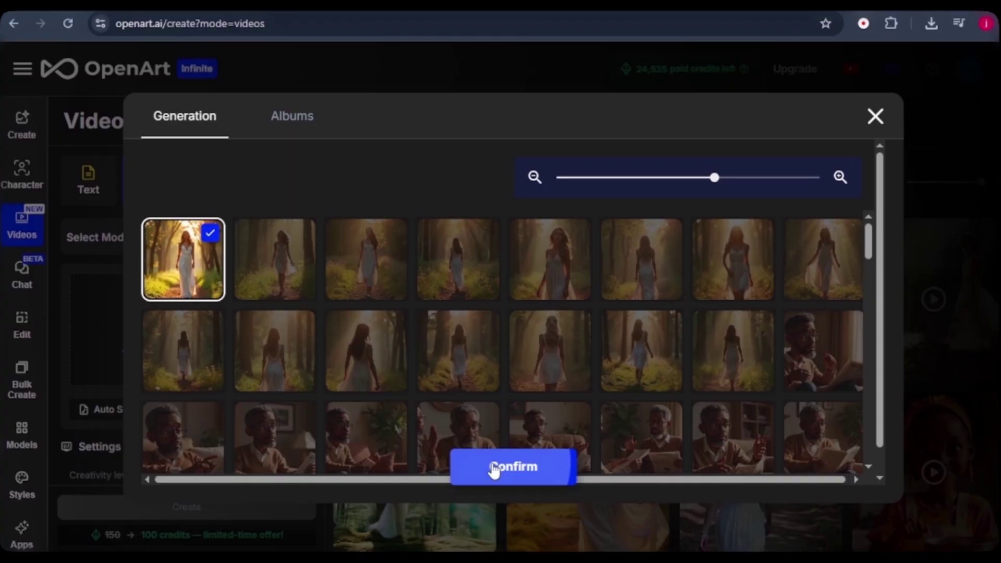
pyautogui.click(494, 468)
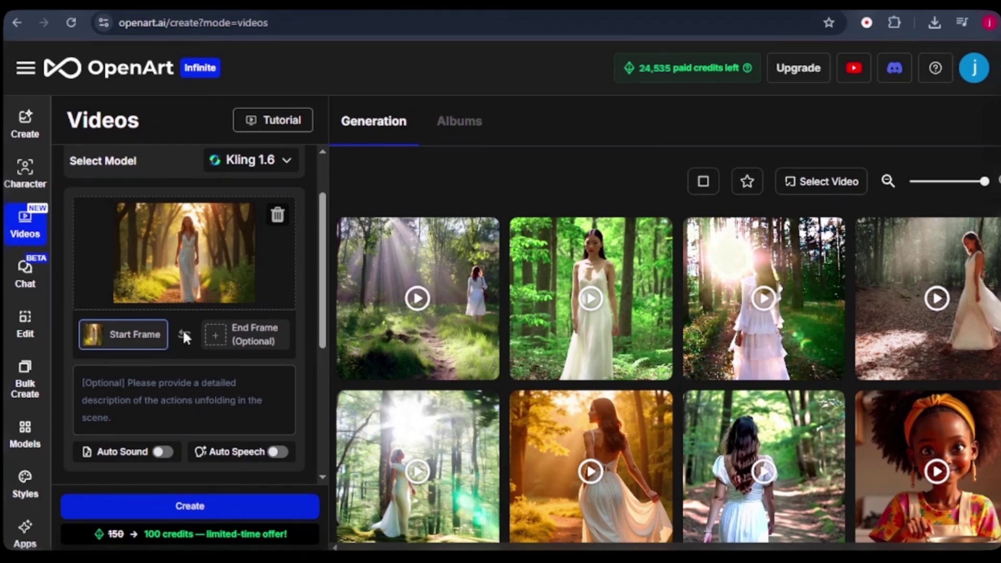
# Switch the model to Hailuo Live (for 2D Art), then reopen the model list
pyautogui.click(257, 167)
pyautogui.click(275, 290)
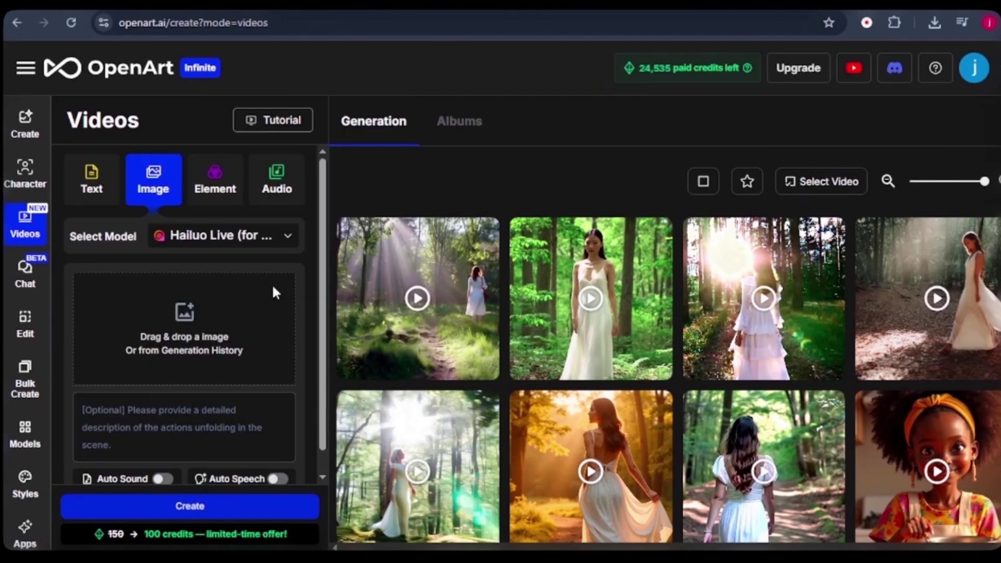
pyautogui.scroll(-1, 274, 291)
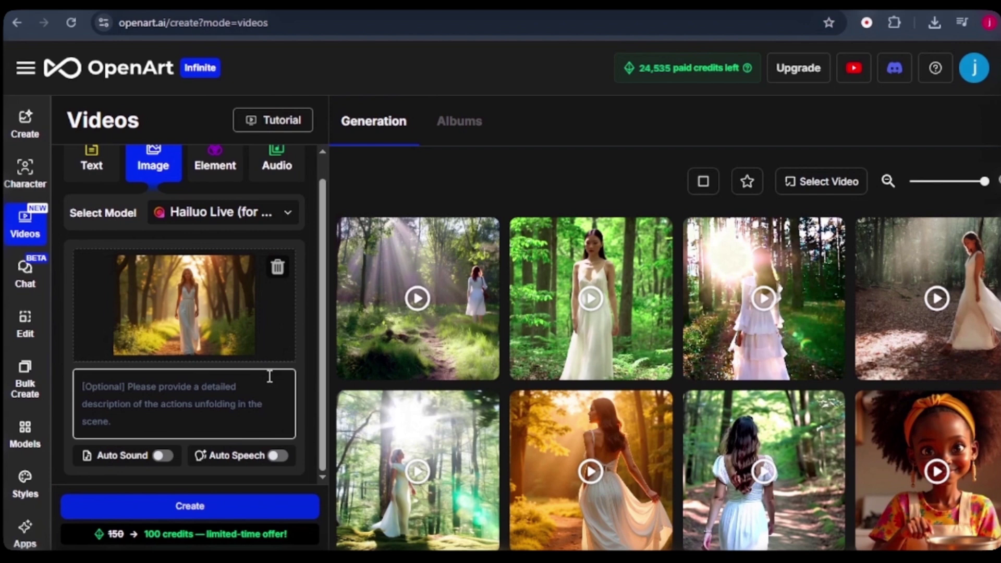
pyautogui.click(281, 218)
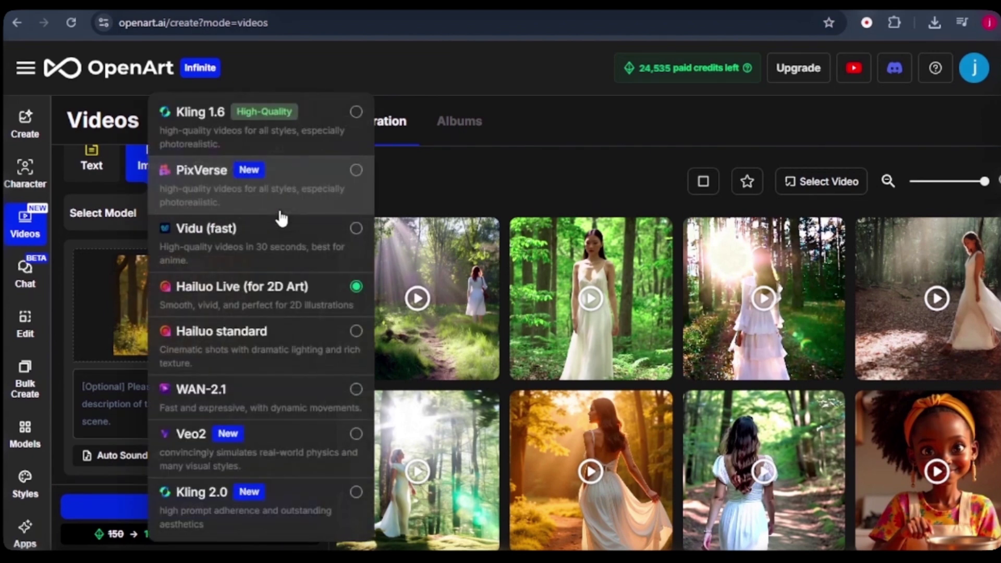
# Return to Kling 1.6 and paste the forest-walk prompt and the 'blurry, low quality, distorted' negative prompt
pyautogui.click(286, 140)
pyautogui.scroll(-3, 223, 349)
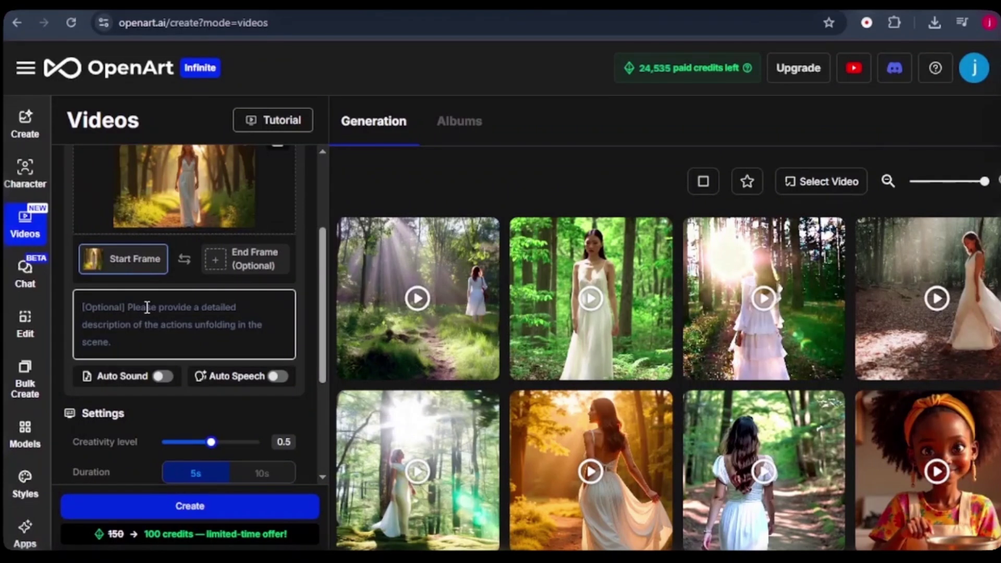
pyautogui.hotkey('ctrl', 'v')
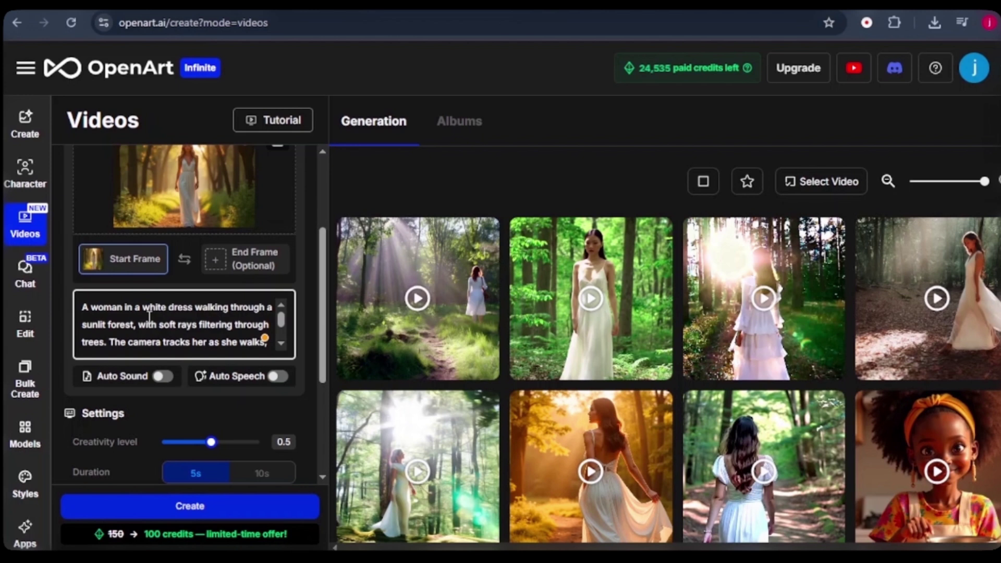
pyautogui.scroll(-5, 149, 316)
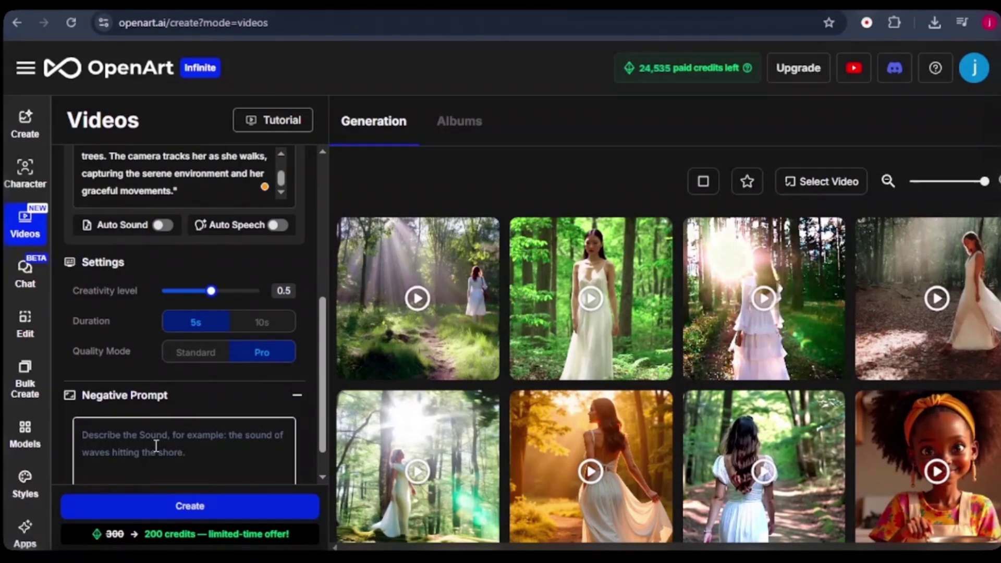
pyautogui.write('blurry, low quality, distorted')
# Generate the image-to-video clip, then play the neighbouring result full screen
pyautogui.click(229, 509)
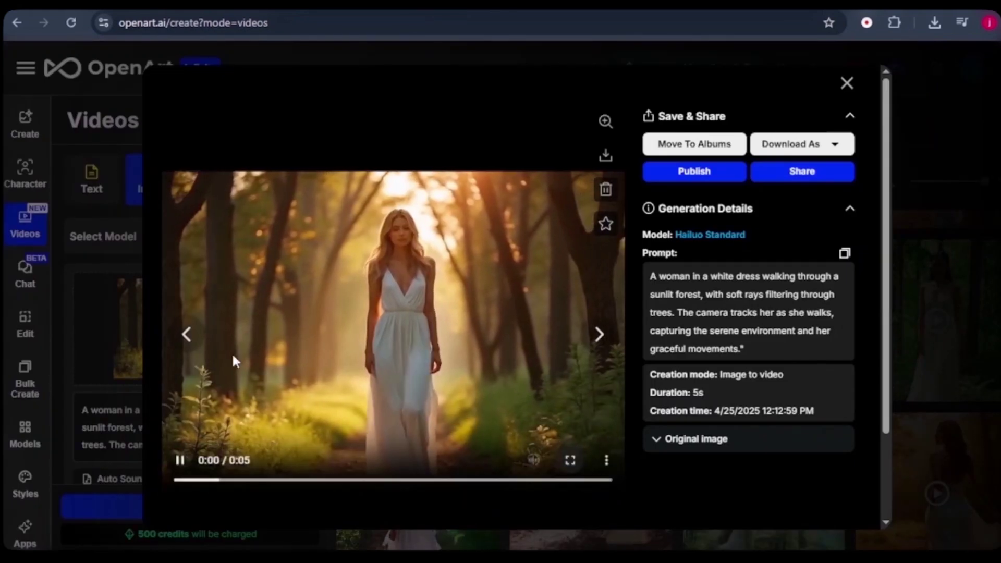
pyautogui.click(187, 340)
pyautogui.click(570, 413)
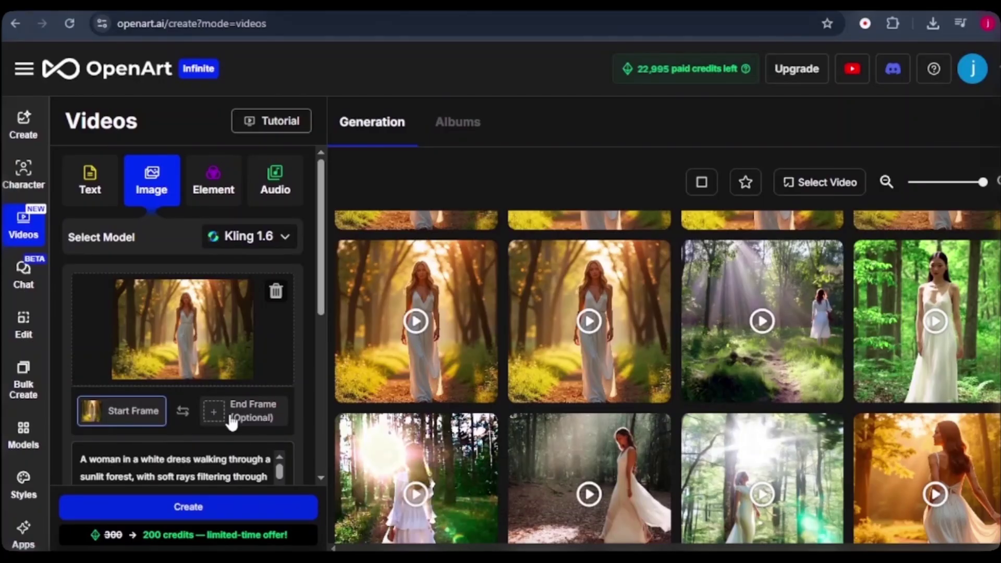
# Set the History image of the woman walking away down the path as the end frame
pyautogui.click(264, 237)
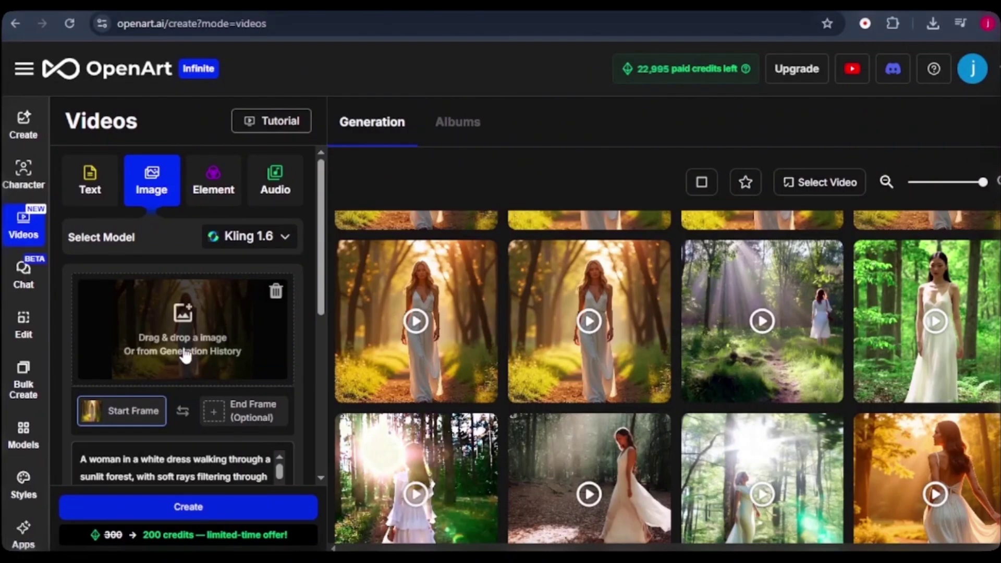
pyautogui.click(218, 409)
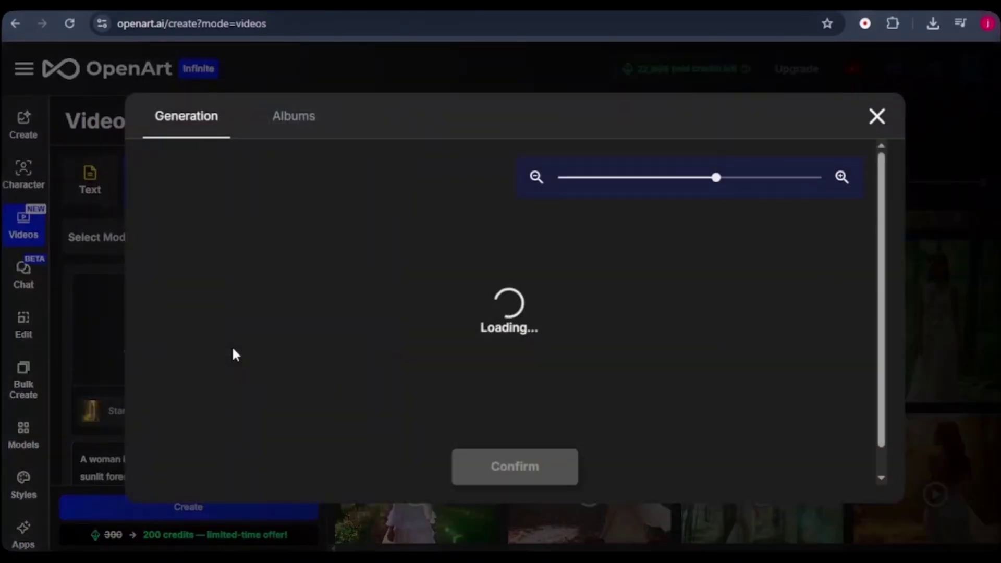
pyautogui.click(367, 318)
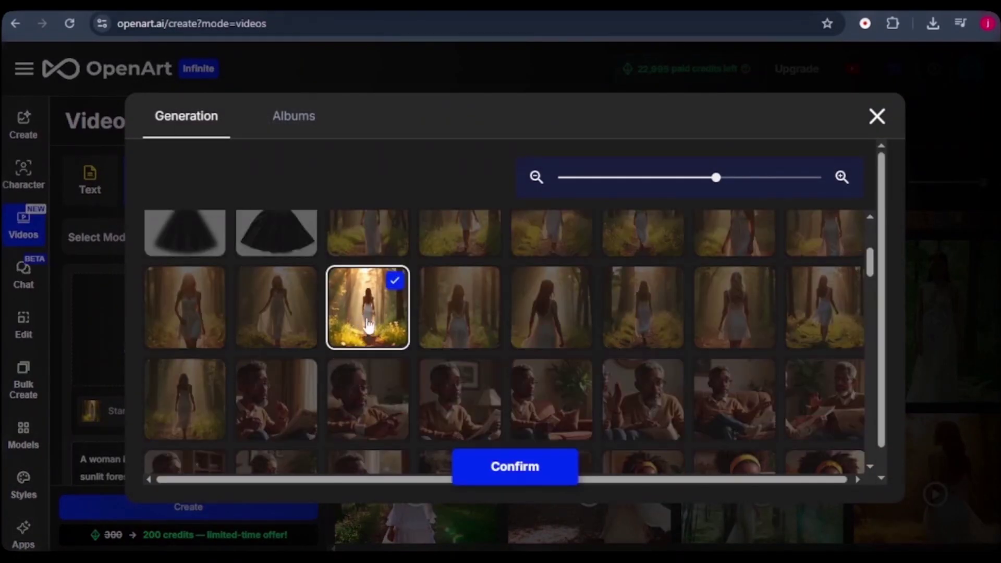
pyautogui.click(493, 467)
pyautogui.scroll(-4, 169, 391)
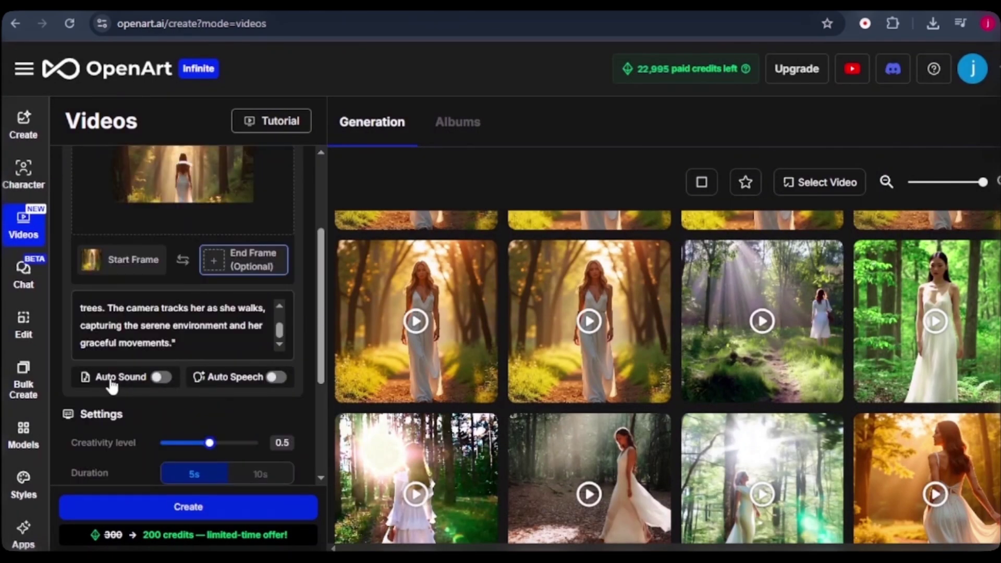
# Enable Auto Sound with 'Birds, trees, air', generate the forest videos and watch one full screen
pyautogui.click(156, 378)
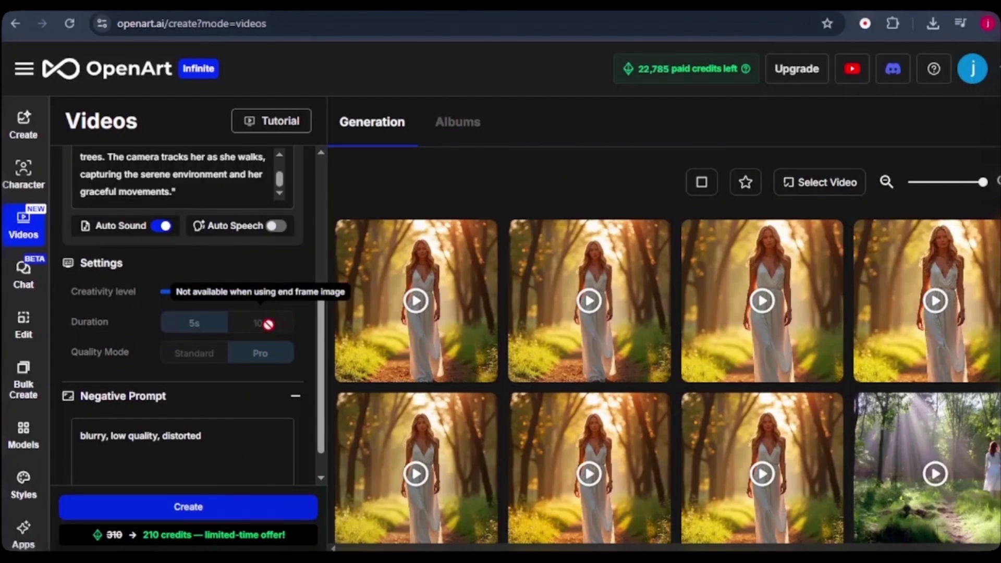
pyautogui.click(569, 452)
pyautogui.press('f')
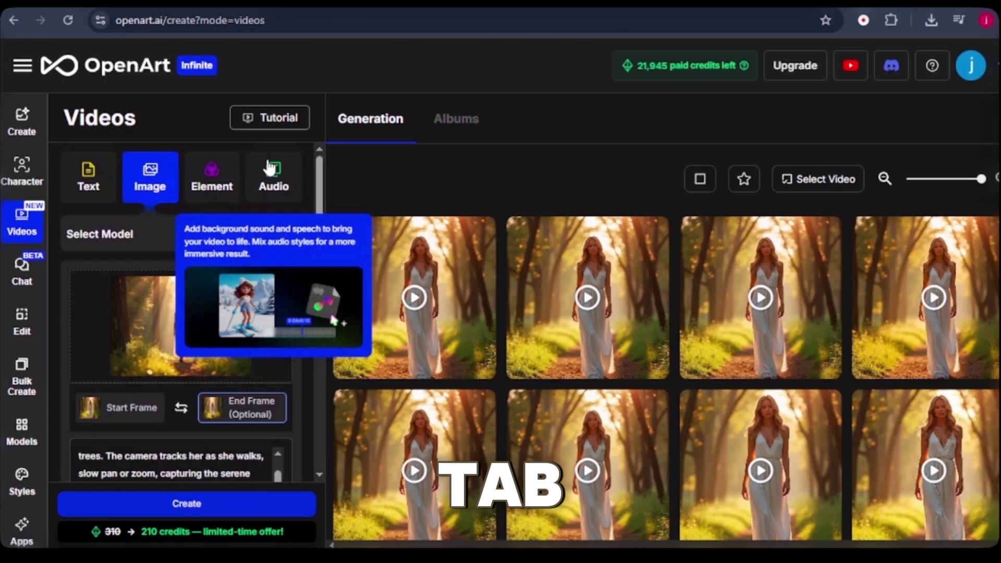
# Switch to Element-to-video and add the black mermaid gown from History as the second element
pyautogui.click(223, 185)
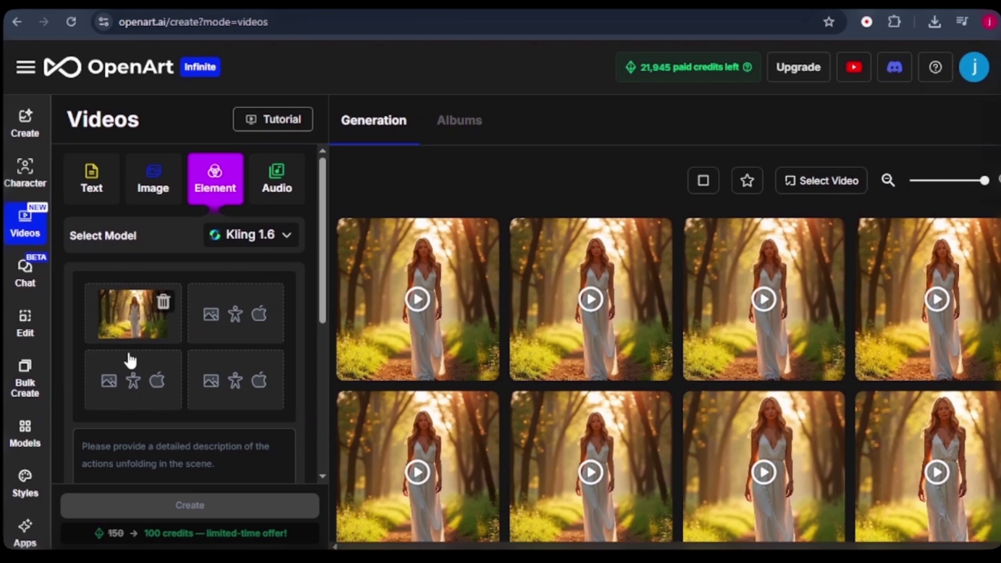
pyautogui.click(228, 319)
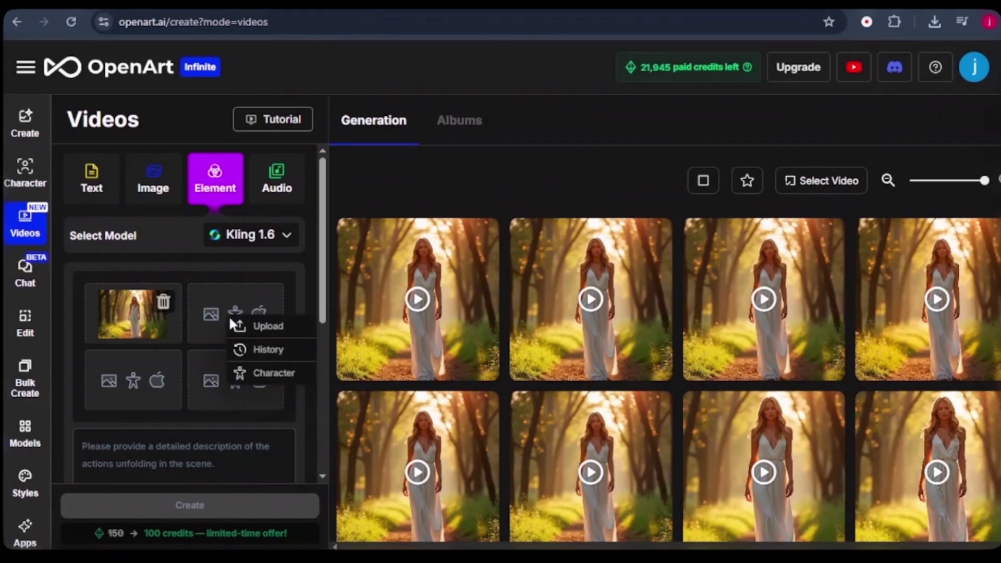
pyautogui.click(257, 351)
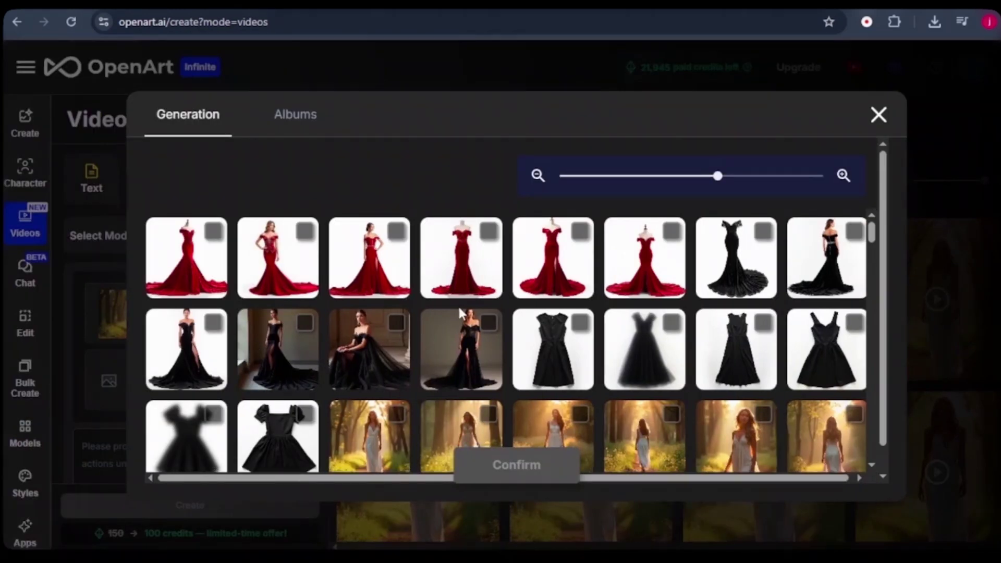
pyautogui.click(726, 274)
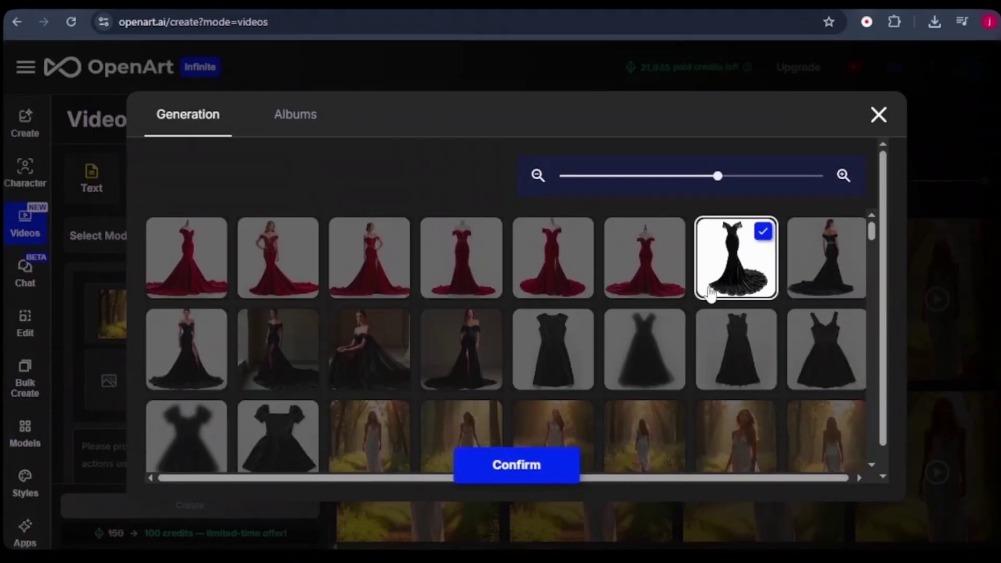
pyautogui.click(516, 465)
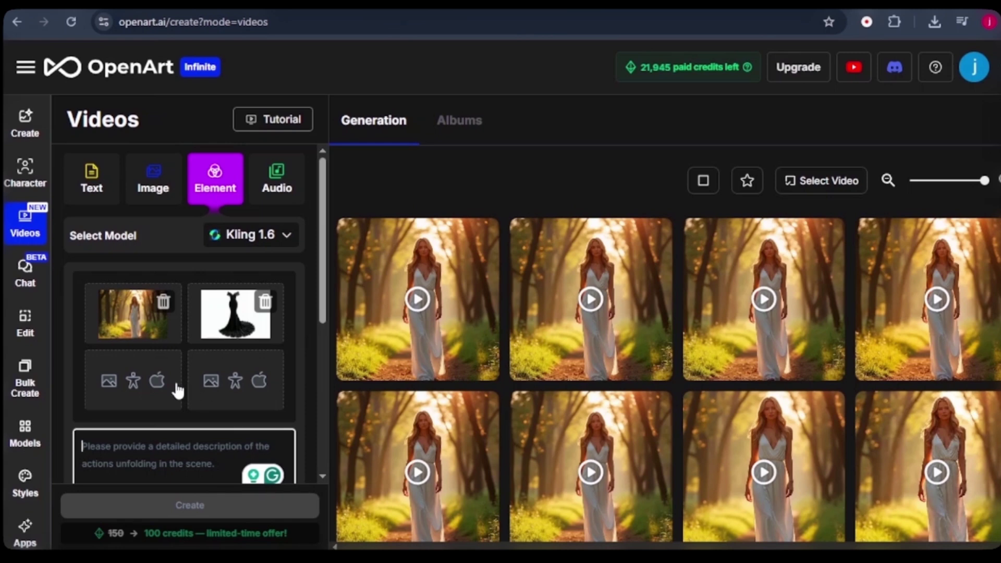
pyautogui.scroll(-3, 177, 390)
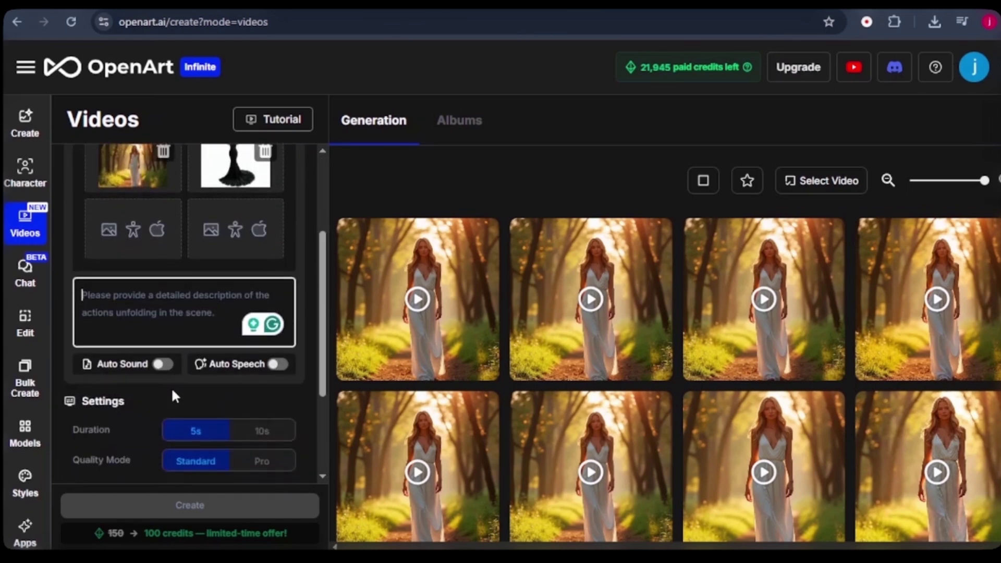
# Paste the sunlit-city prompt, set Quality Mode to Pro, and add negative prompt 'blurry, low quality, distorted'
pyautogui.rightClick(114, 299)
pyautogui.click(138, 349)
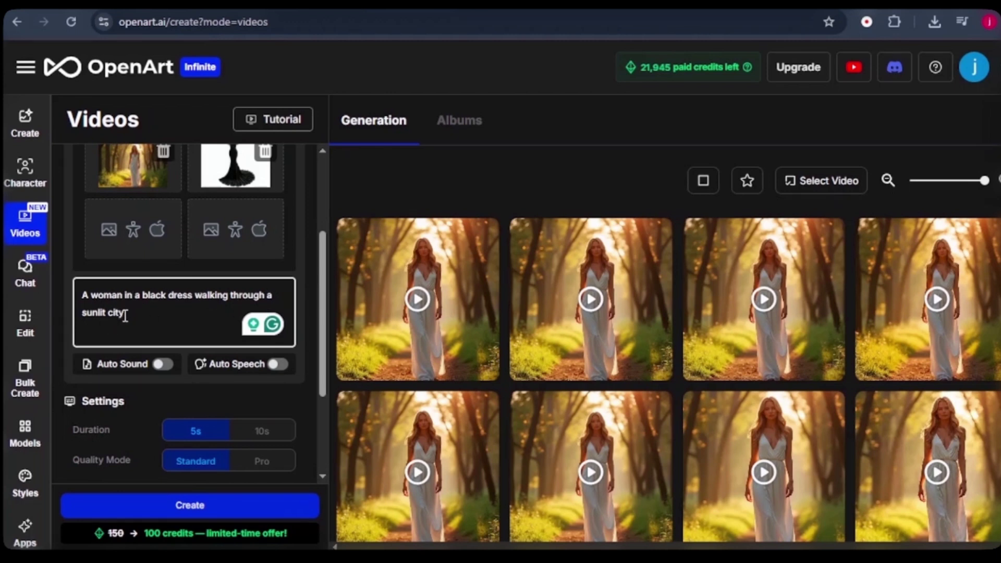
pyautogui.scroll(-3, 125, 315)
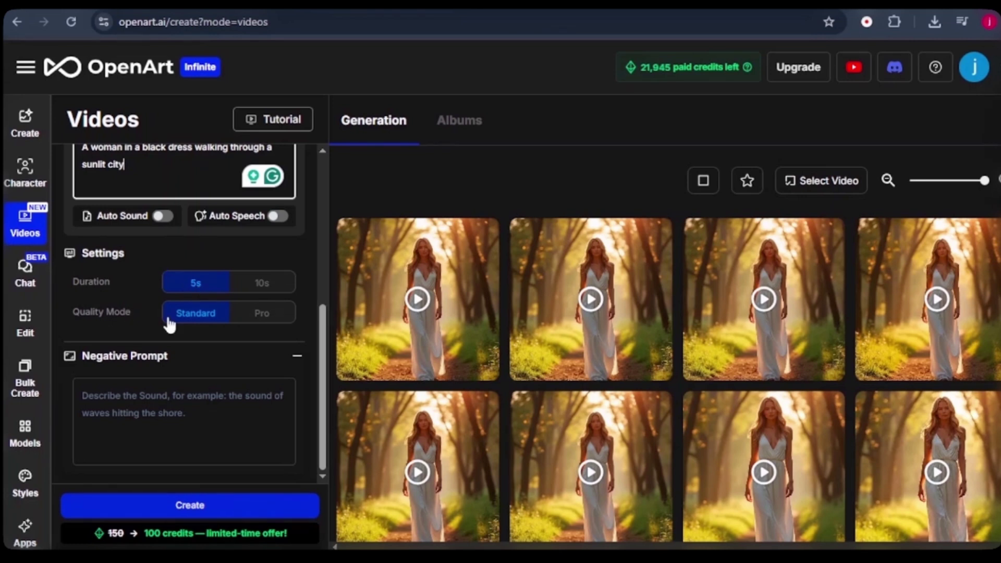
pyautogui.click(248, 319)
pyautogui.click(123, 411)
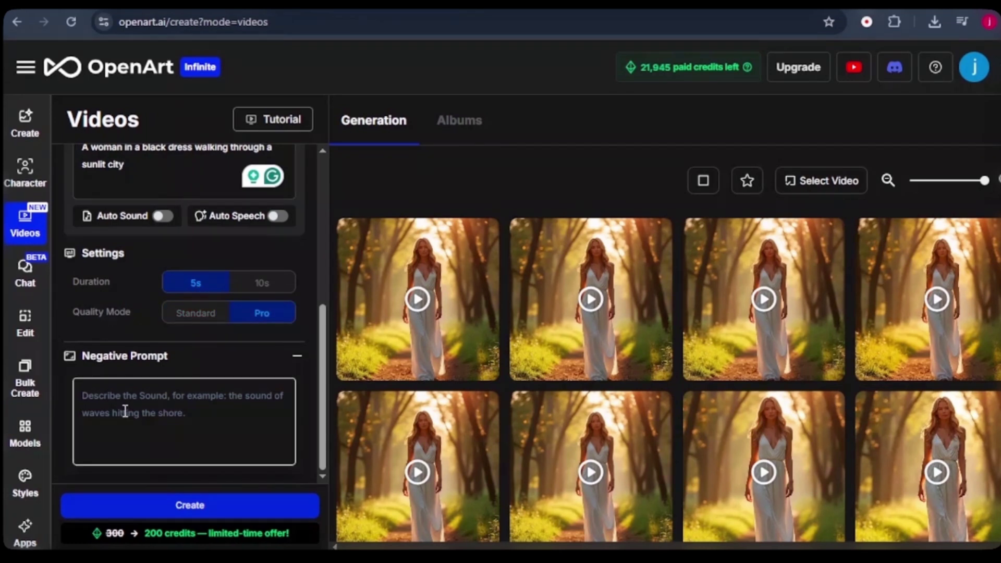
pyautogui.rightClick(124, 407)
pyautogui.click(166, 211)
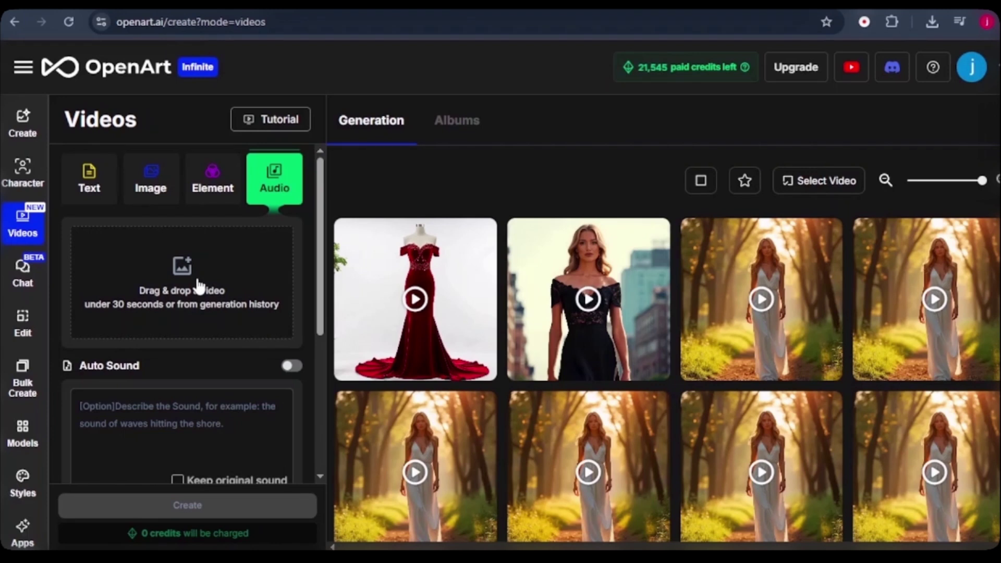
pyautogui.scroll(-3, 167, 281)
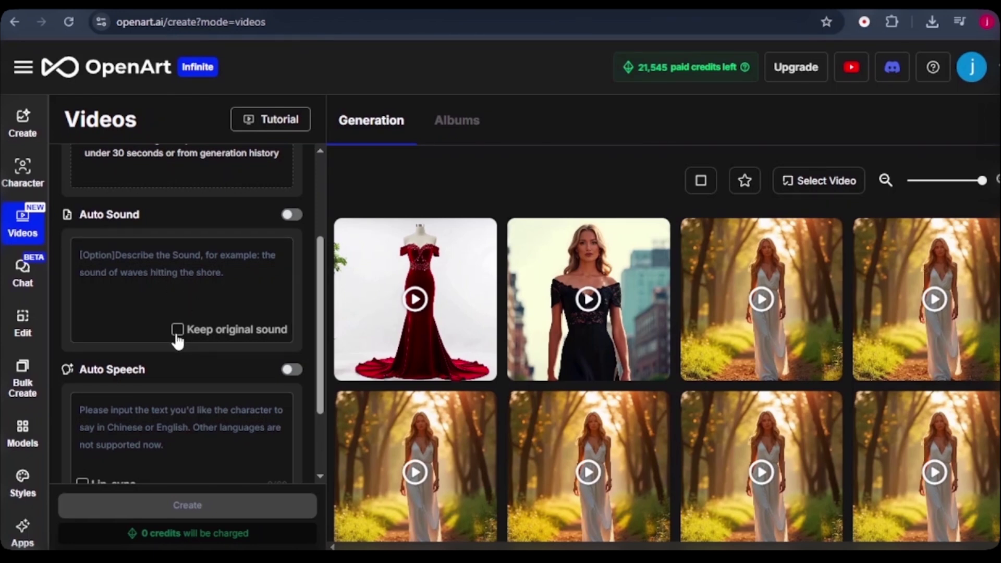
pyautogui.scroll(-2, 127, 318)
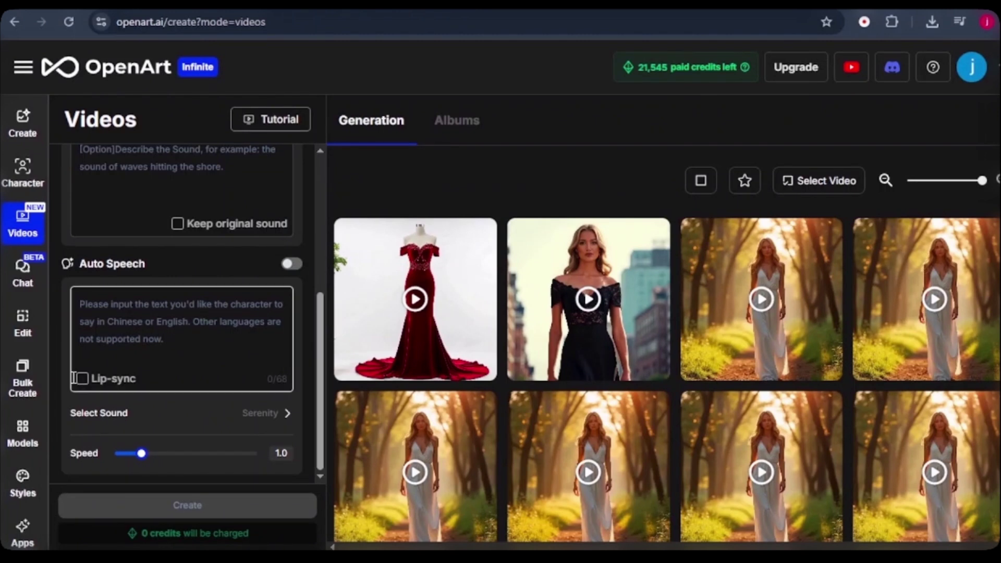
pyautogui.doubleClick(281, 378)
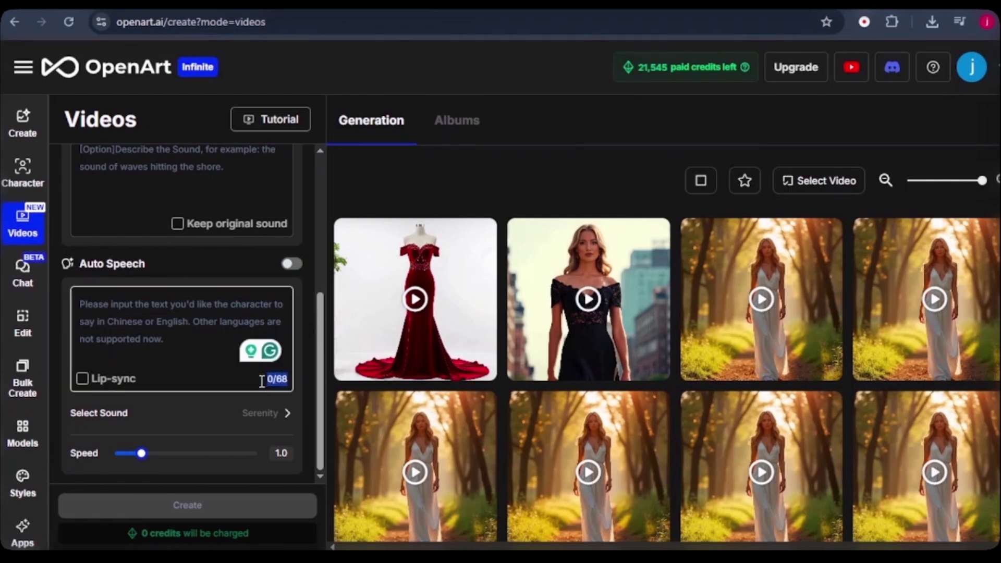
pyautogui.click(258, 410)
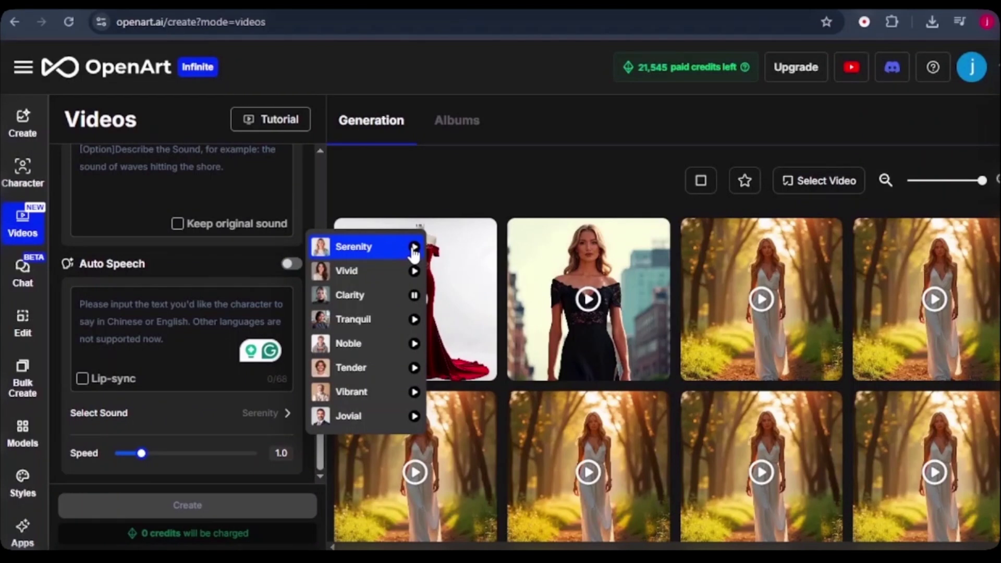
pyautogui.click(373, 254)
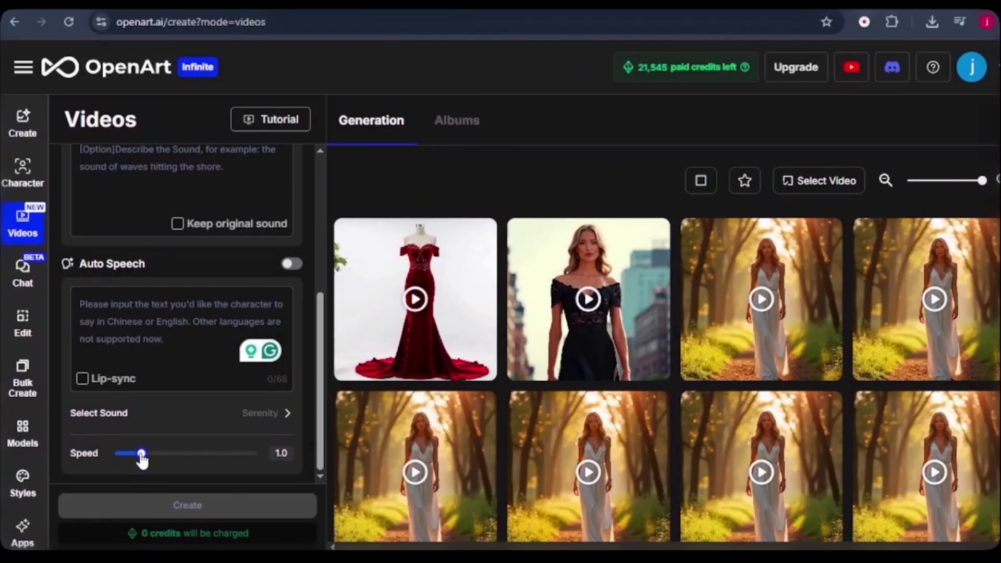
# Load the black-dress city video from history as the clip for audio
pyautogui.scroll(5, 141, 458)
pyautogui.click(178, 245)
pyautogui.click(266, 274)
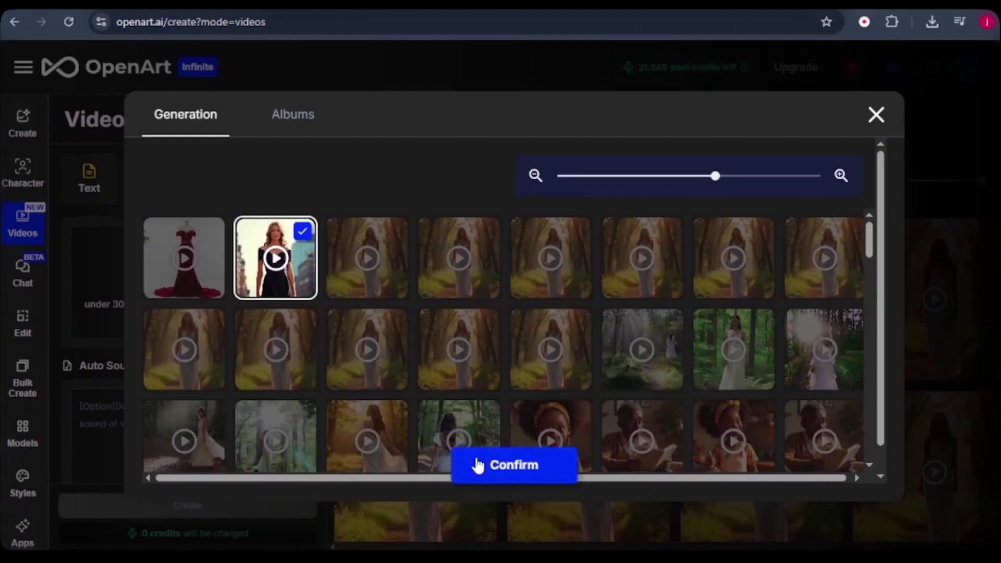
pyautogui.click(478, 465)
# Enable Auto Sound and lip-synced speech 'I love walking in the rain', then generate
pyautogui.click(292, 290)
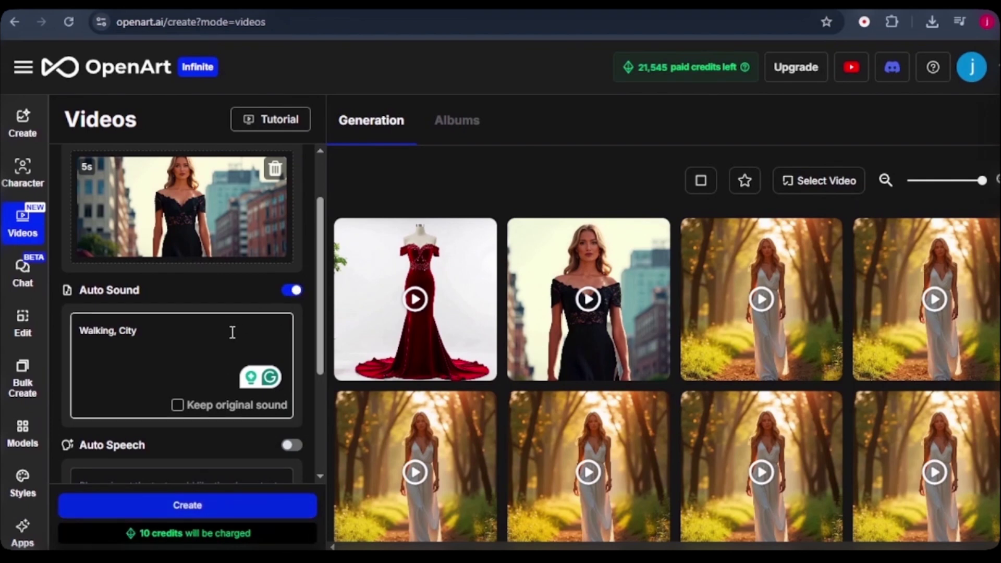
pyautogui.scroll(-3, 233, 332)
pyautogui.click(299, 298)
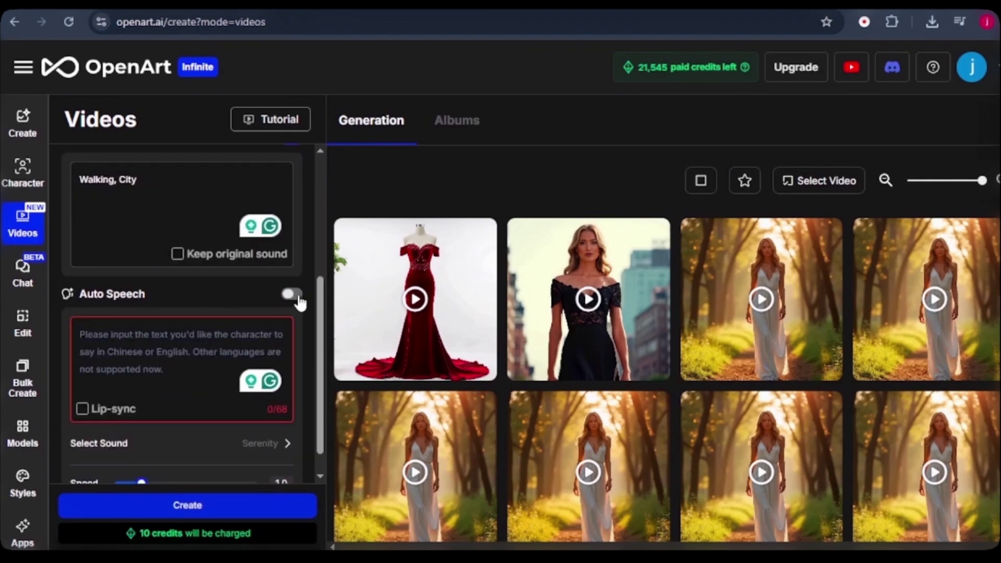
pyautogui.click(292, 294)
pyautogui.write('I love walking in the rain')
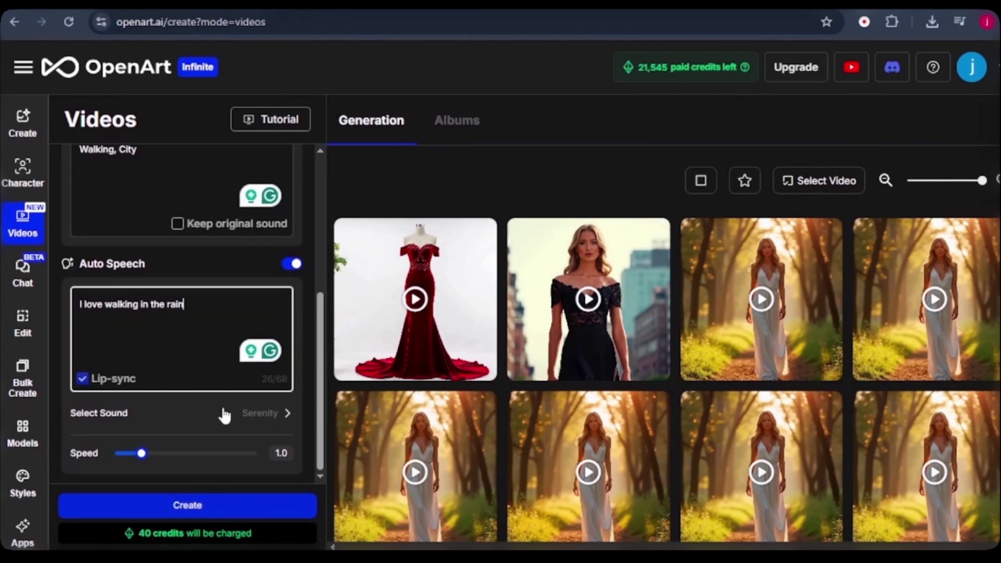
pyautogui.click(181, 441)
pyautogui.click(185, 509)
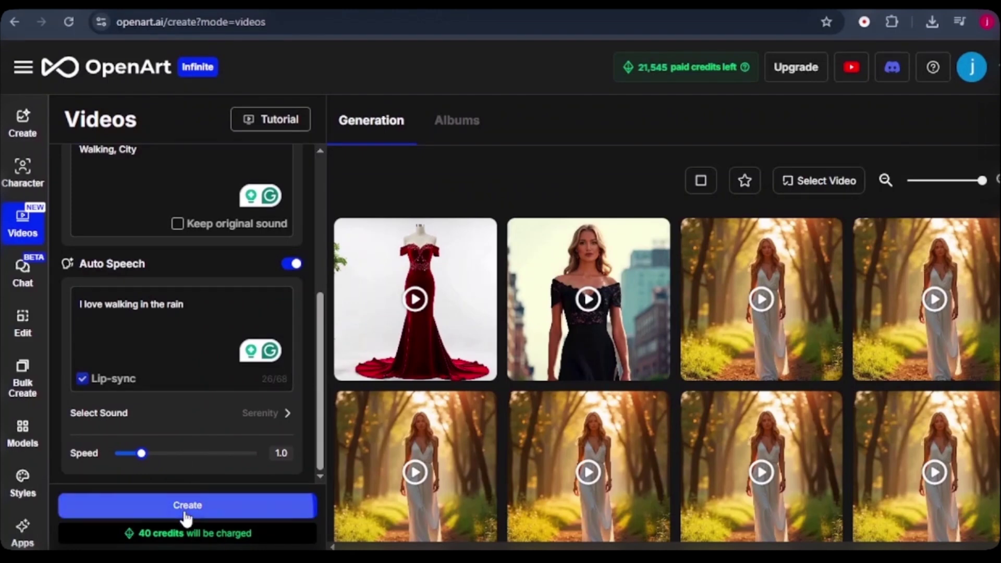